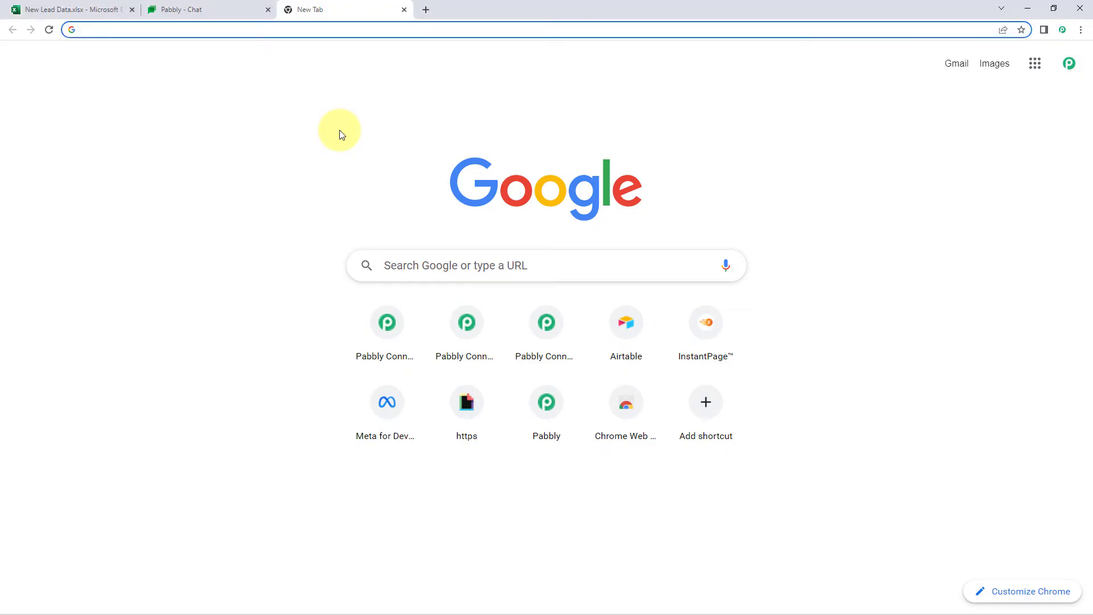
Go to pabbly.com/connect, sign in, and open Pabbly Connect from the All Apps page
type("pabbly.com/connect")
key("Return")
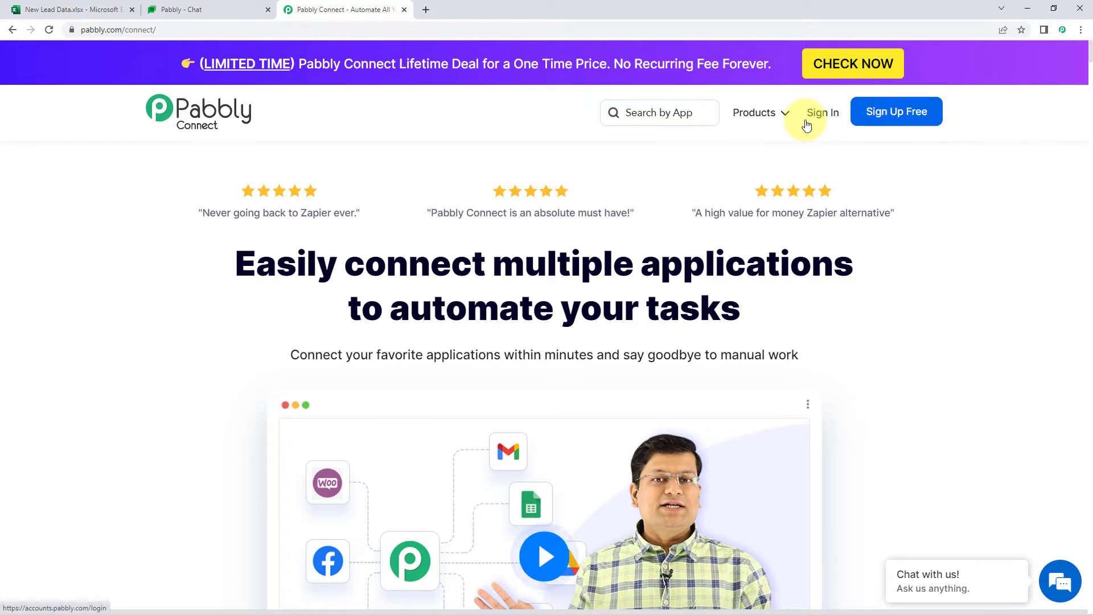
left_click(827, 120)
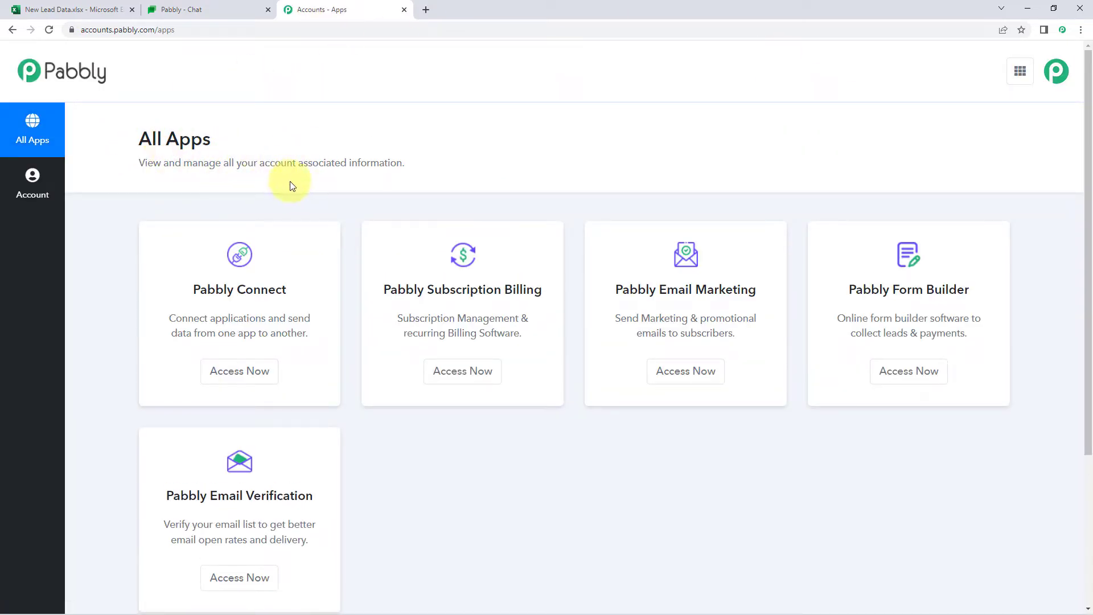
left_click(244, 373)
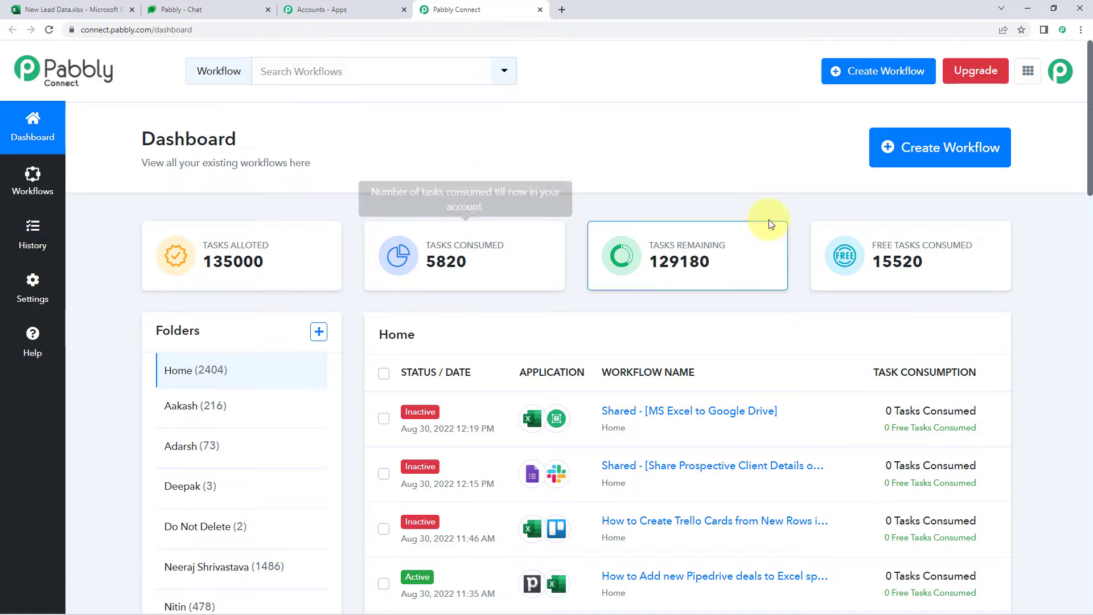
Create a new workflow named 'MS Excel to Google Chat' and collapse its trigger step
left_click(893, 150)
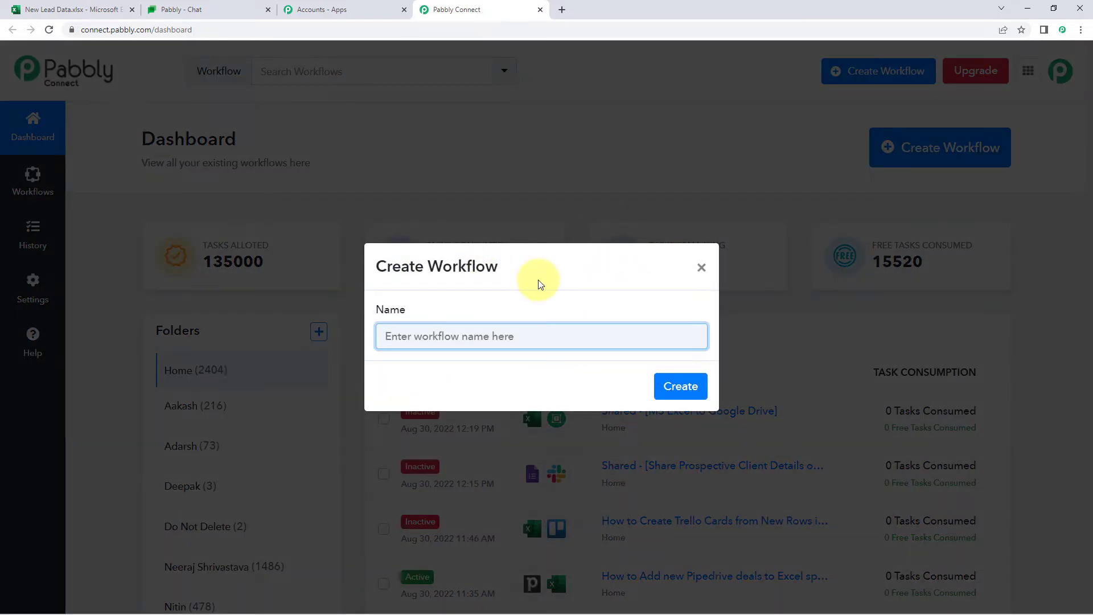
type("MS Excel to Google Chat")
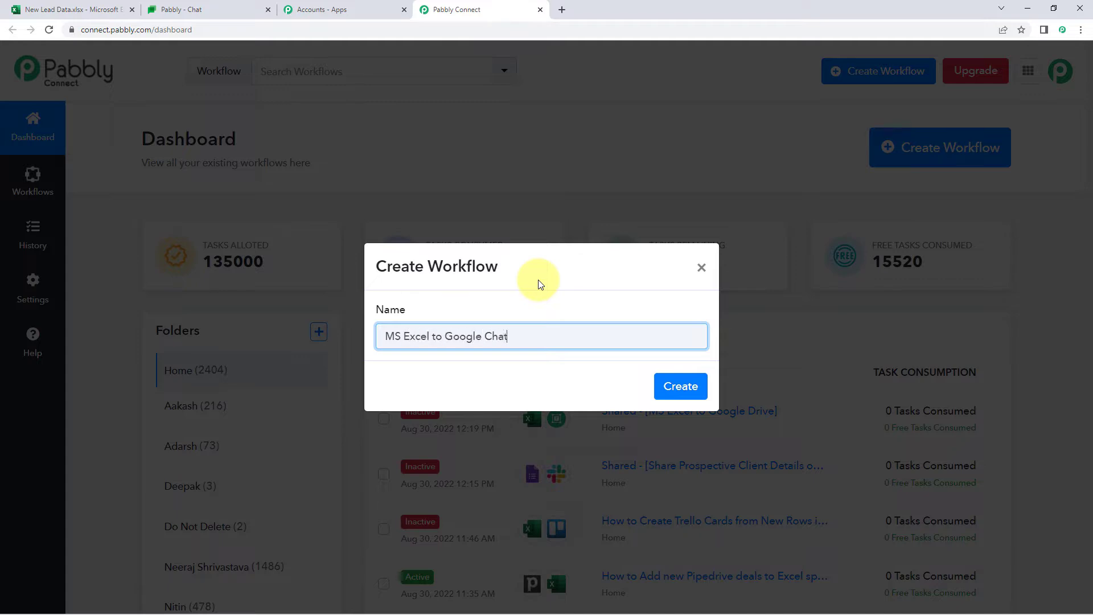
left_click(676, 393)
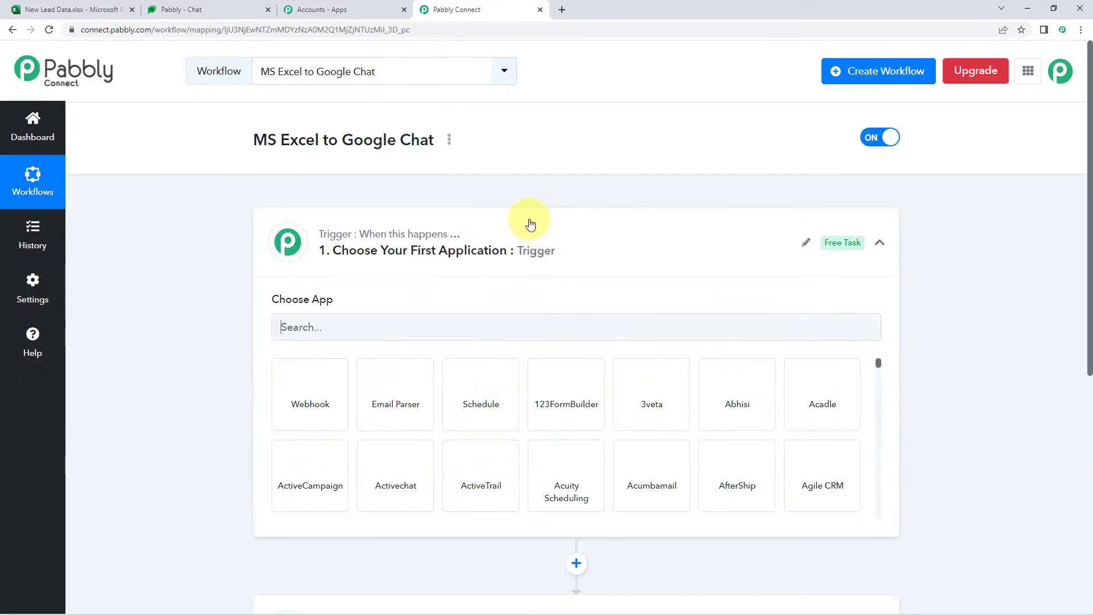
left_click(530, 227)
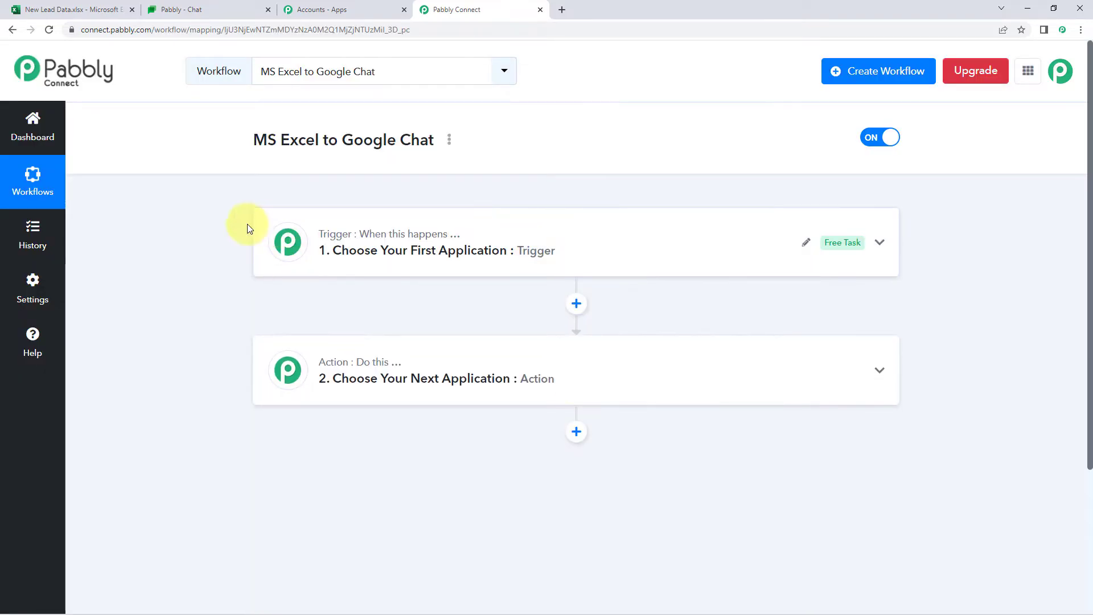
Expand the 'Choose Your First Application' trigger card and open its app search box
scroll(244, 223, "down", 1)
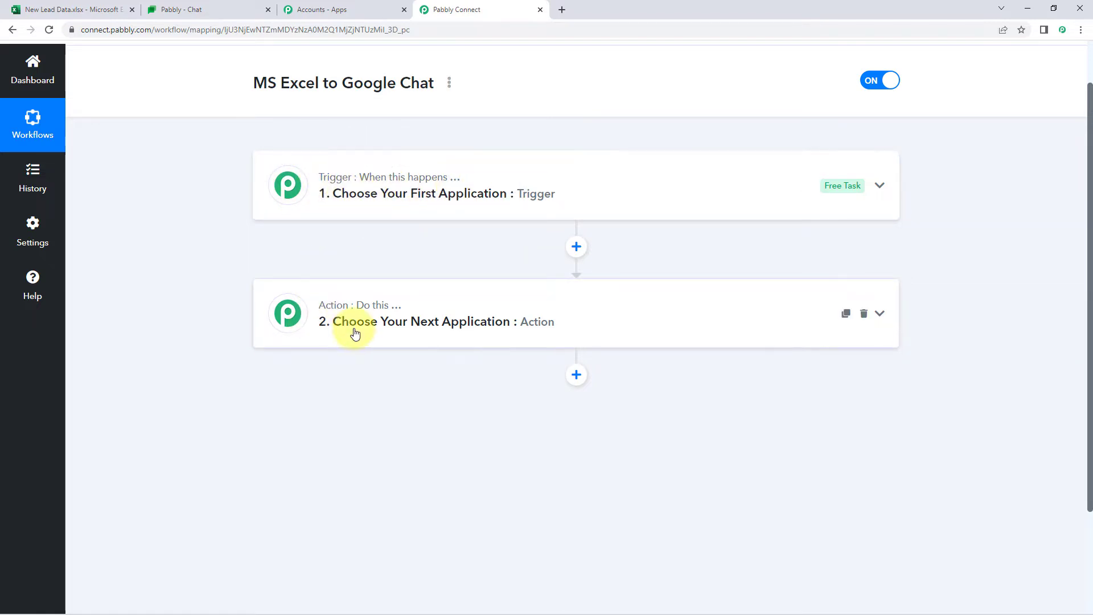
left_click(334, 193)
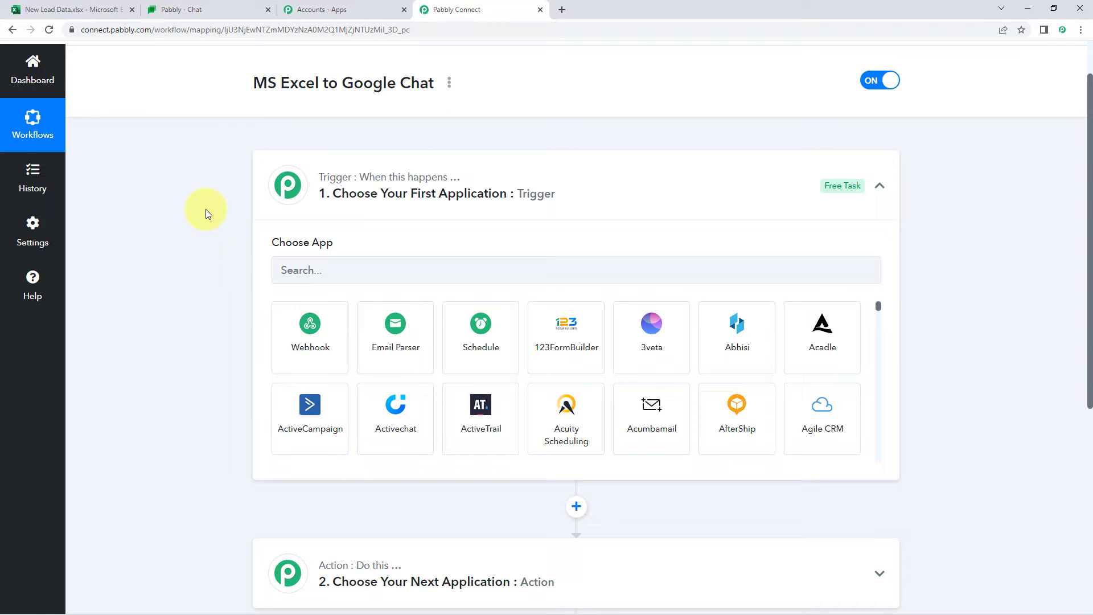
left_click(110, 8)
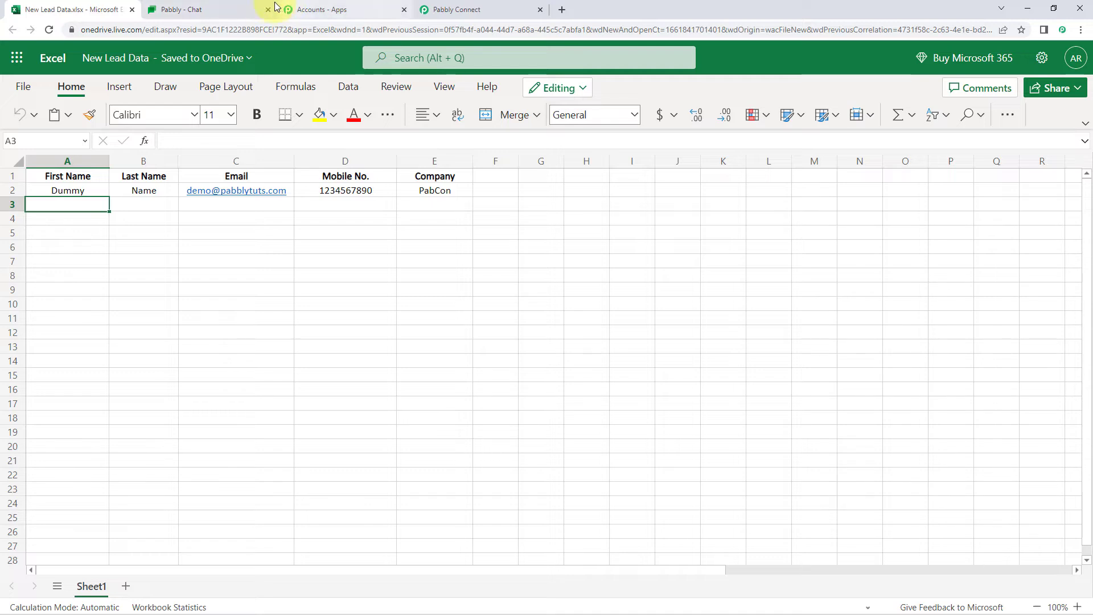
left_click(461, 8)
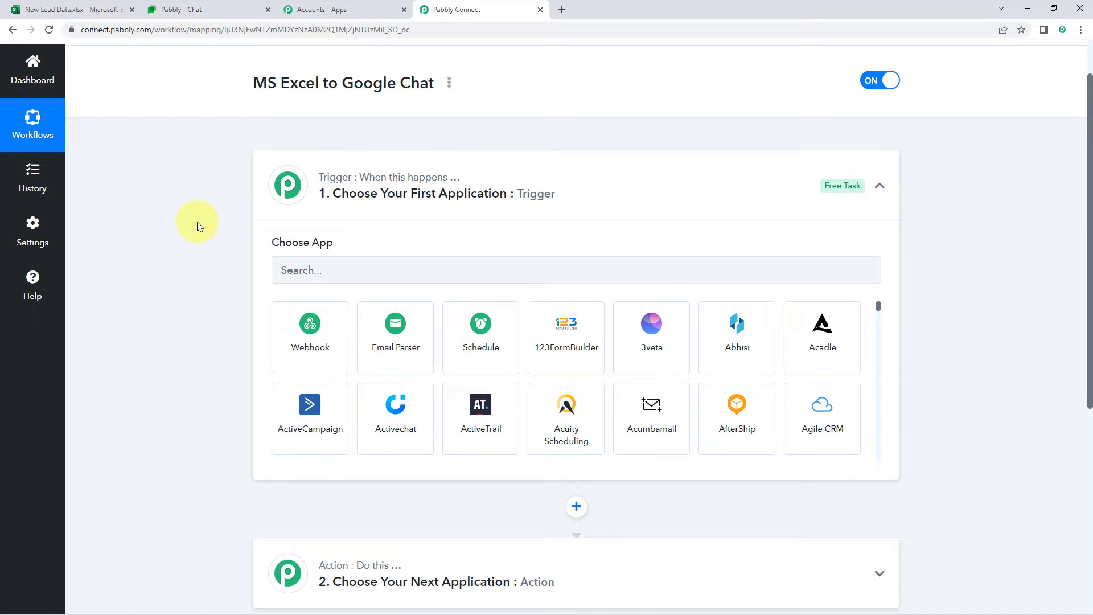
scroll(189, 210, "down", 1)
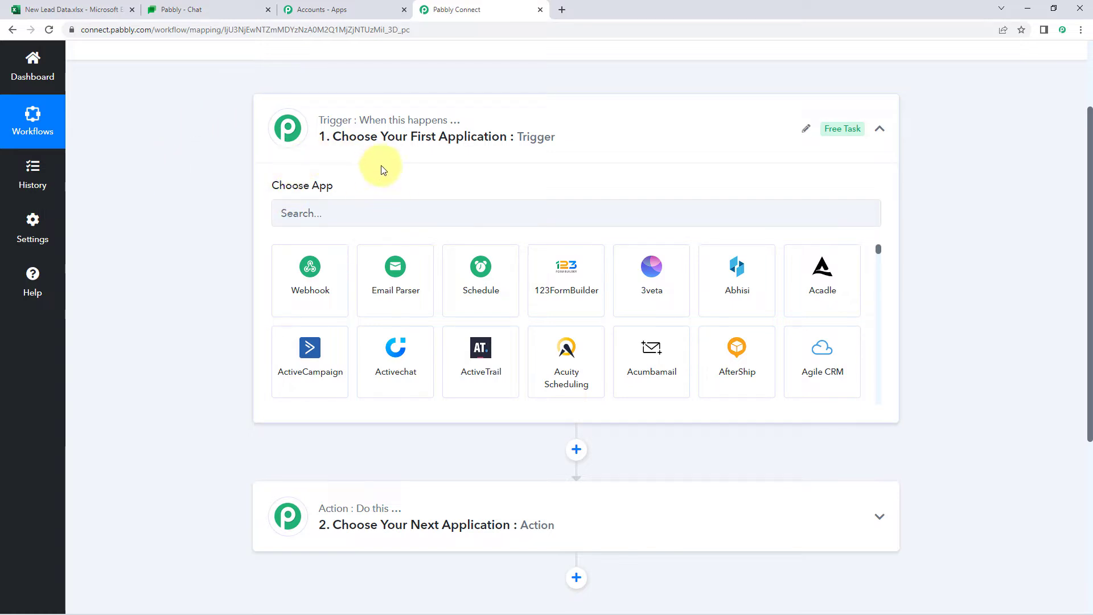
left_click(310, 212)
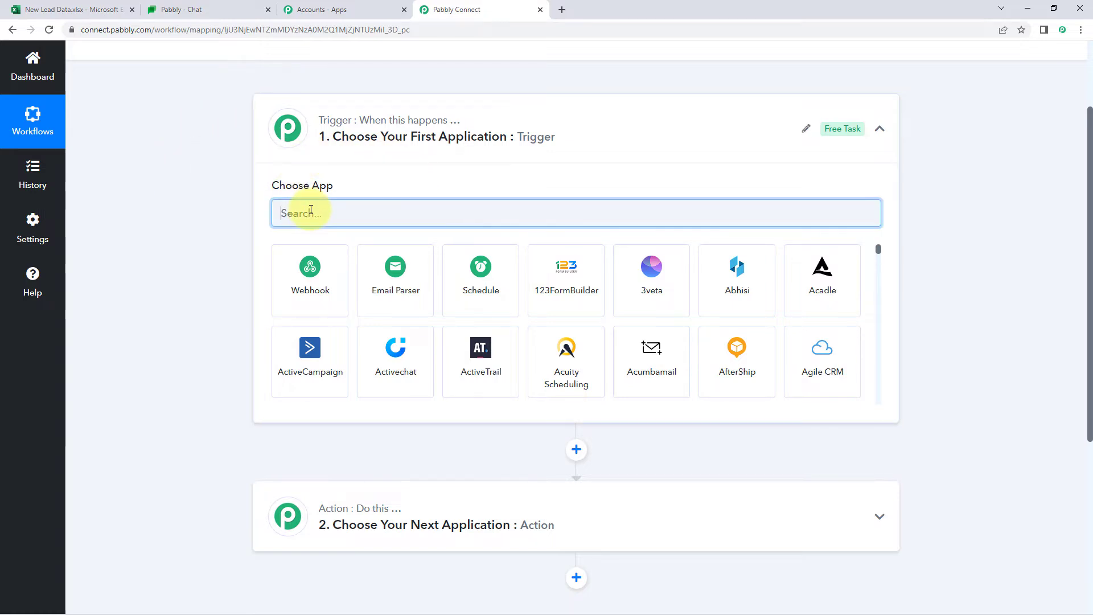
Pick Microsoft Excel with the 'New Row in Worksheet' trigger event and start connecting an account
type("MS")
key("BackSpace")
key("BackSpace")
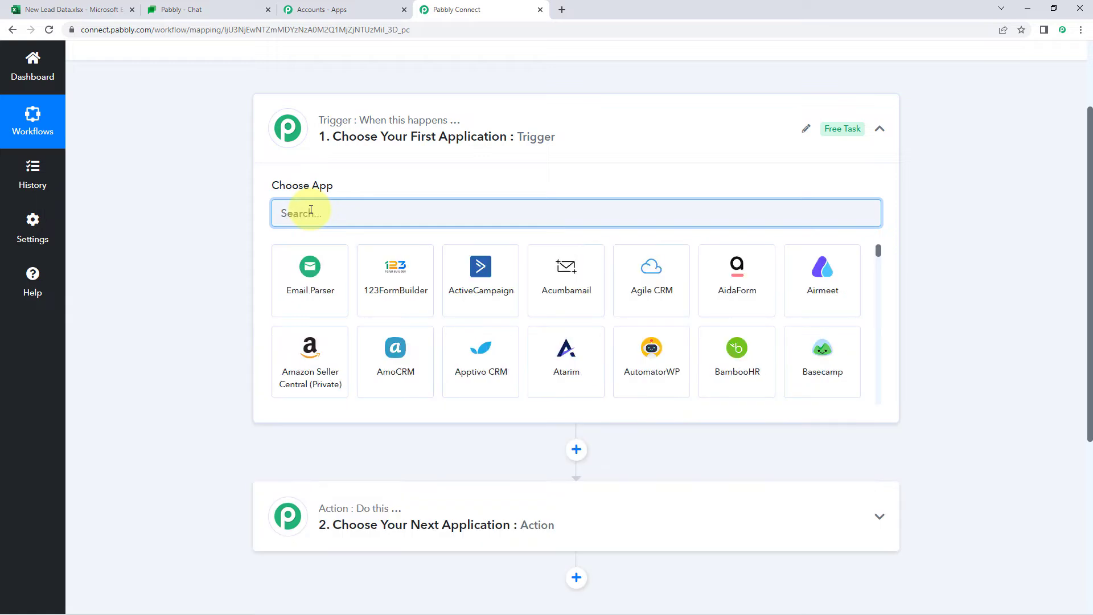
type("Microsoft")
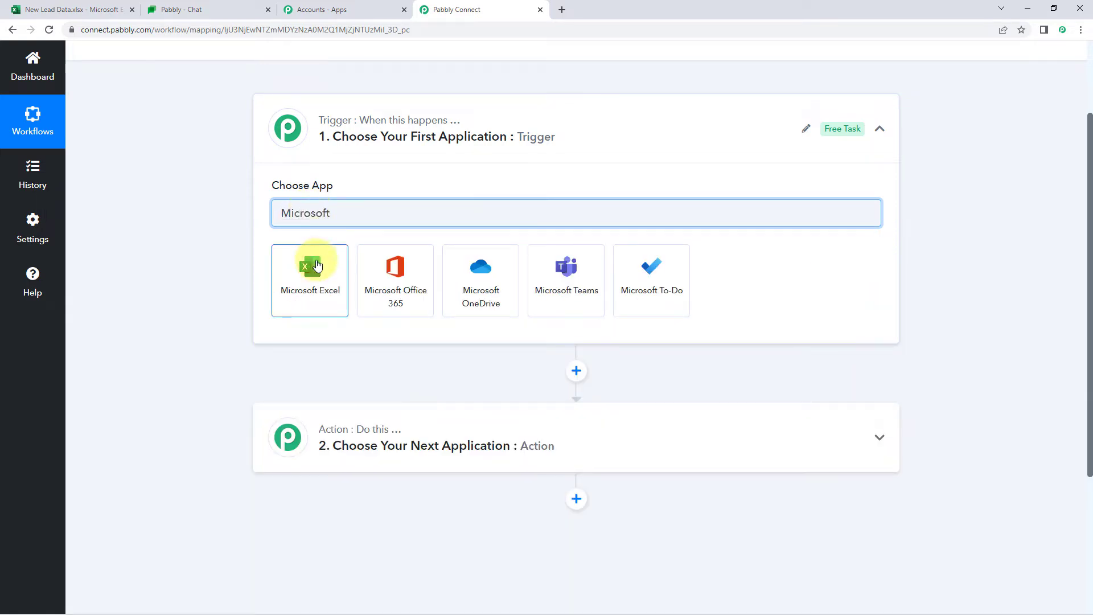
left_click(311, 274)
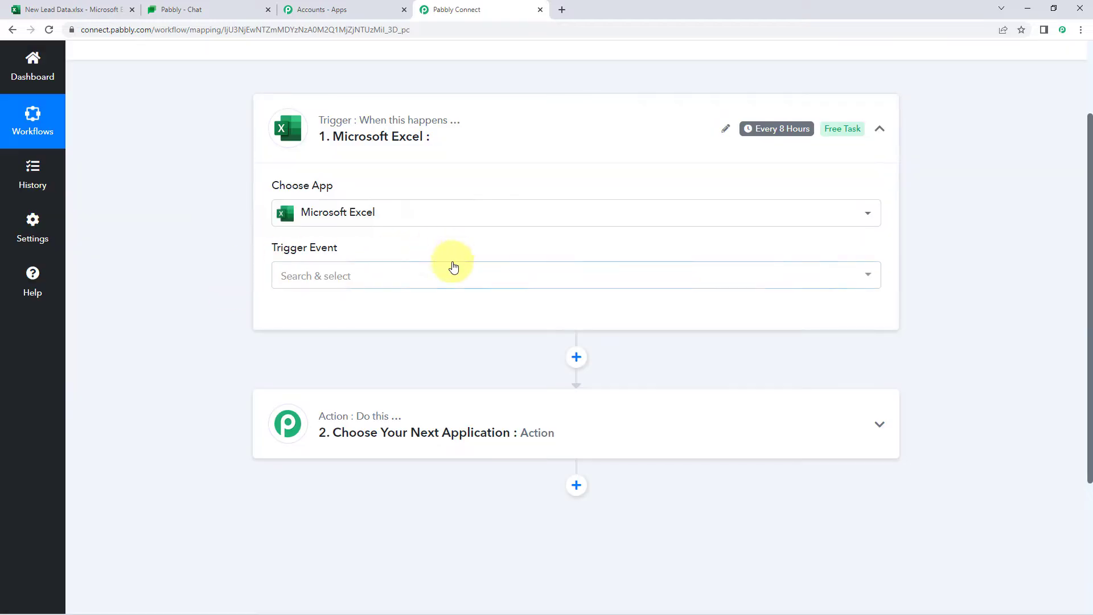
left_click(372, 283)
scroll(231, 281, "down", 1)
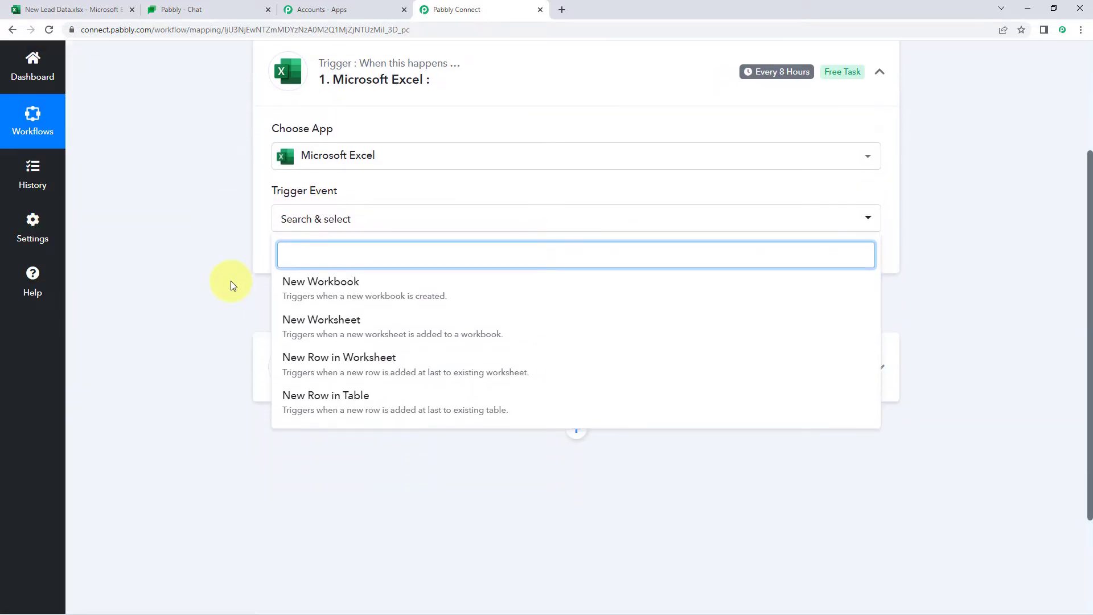
left_click(329, 357)
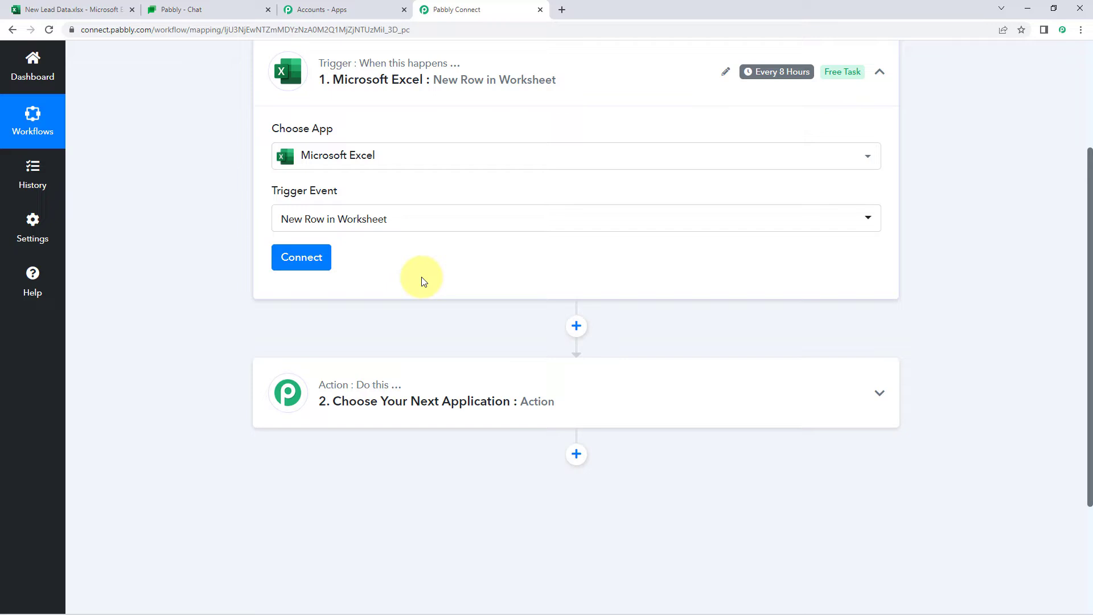
left_click(317, 264)
Add a new Microsoft Excel connection and approve Microsoft's permission request
left_click(504, 189)
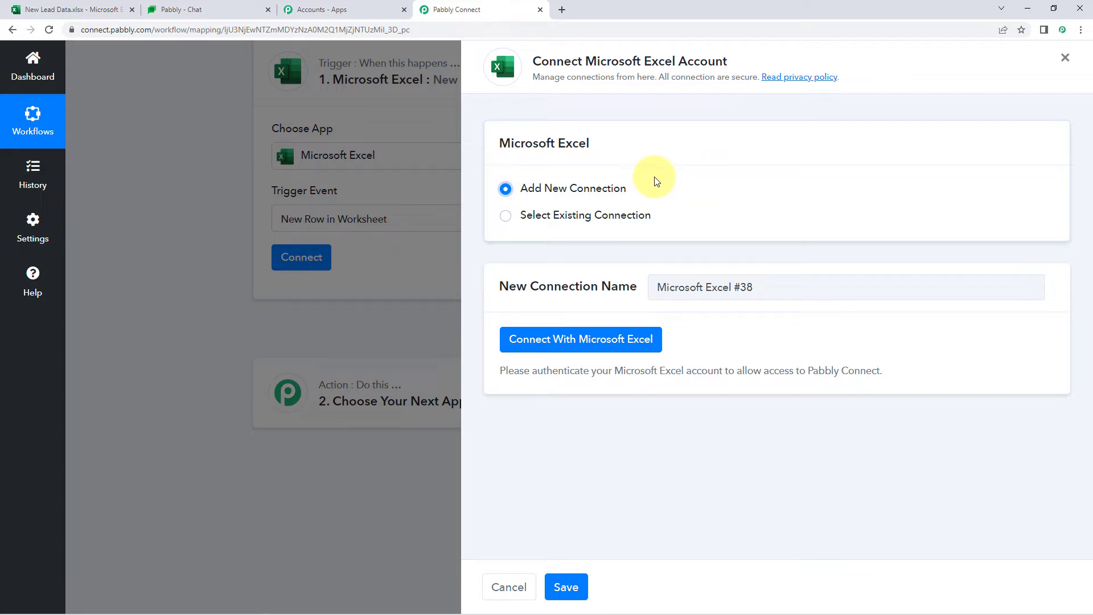
left_click(585, 353)
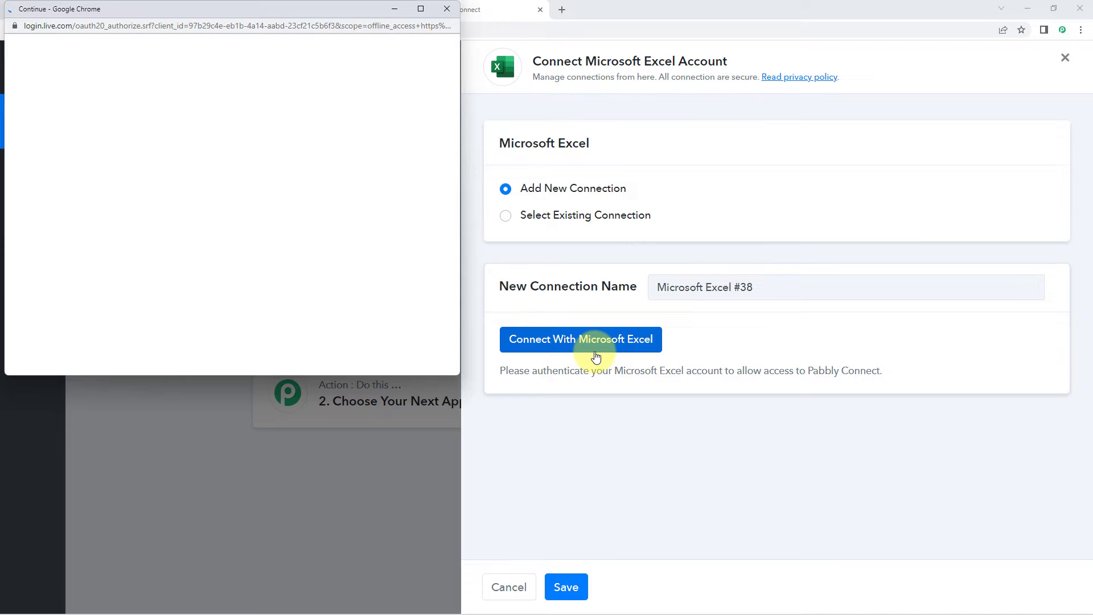
left_click_drag(200, 16, 199, 41)
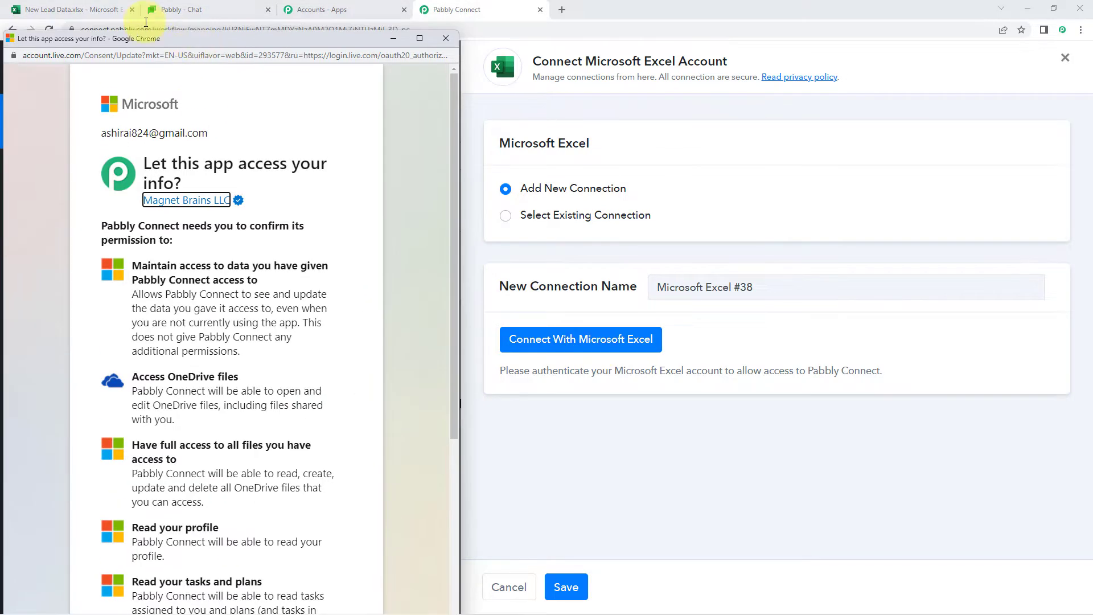
left_click(29, 9)
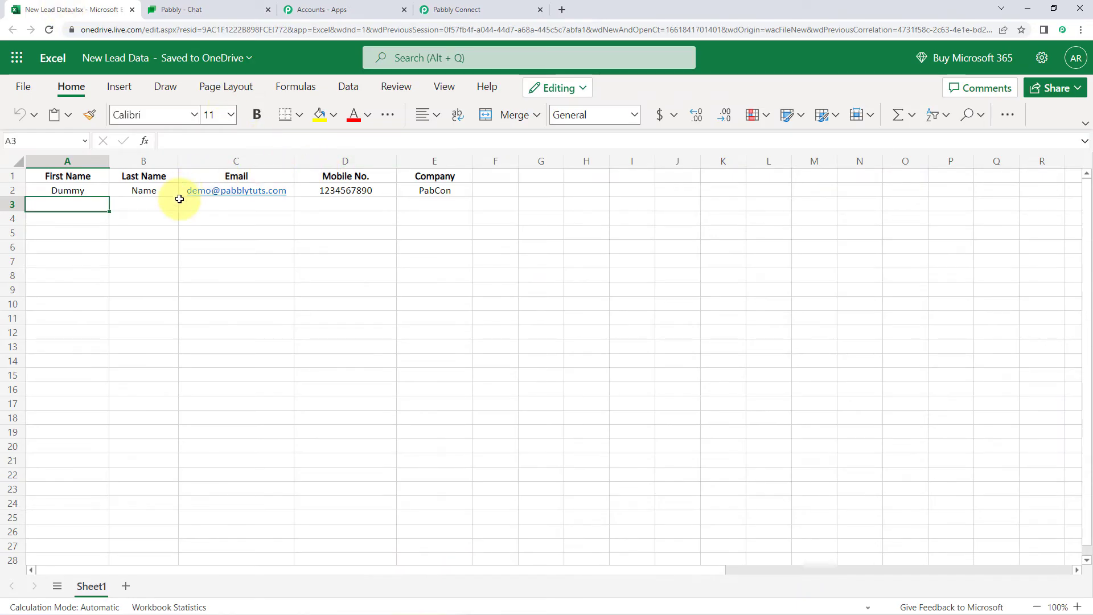
left_click(488, 13)
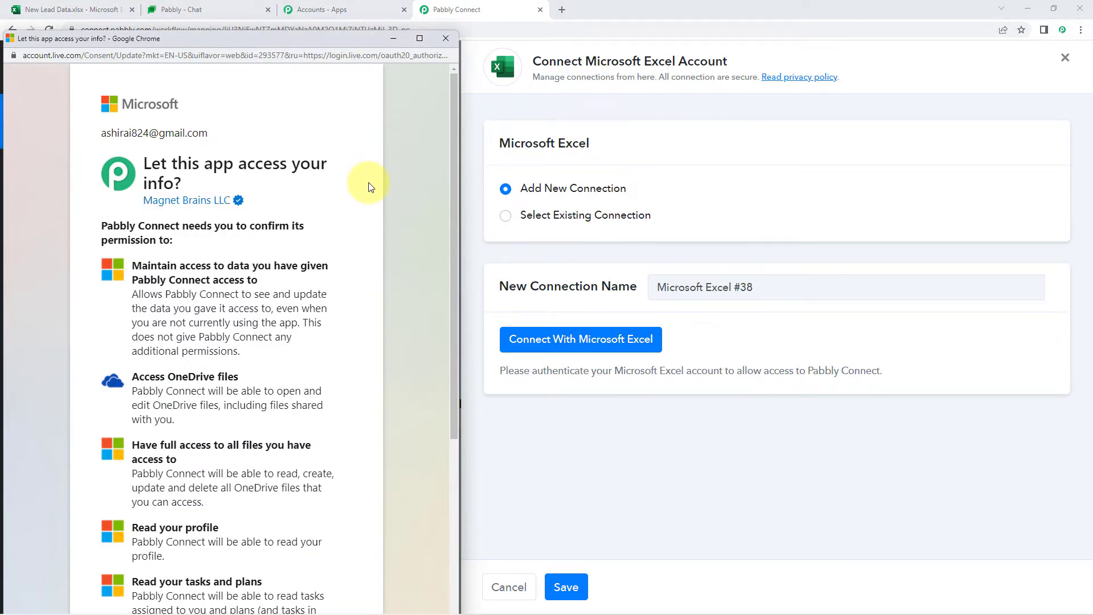
scroll(370, 187, "down", 5)
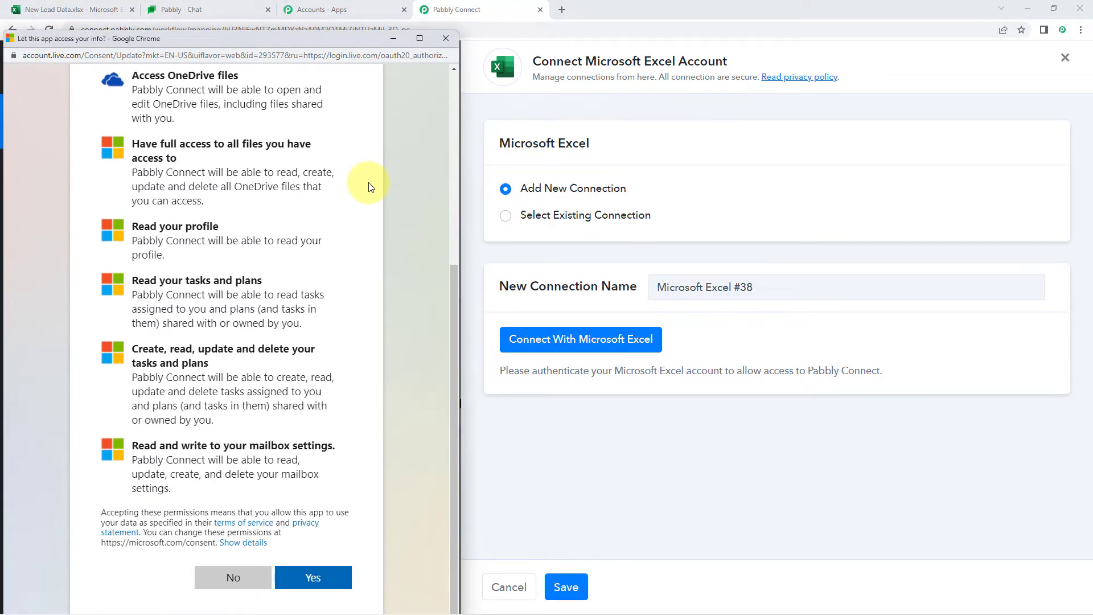
left_click(313, 577)
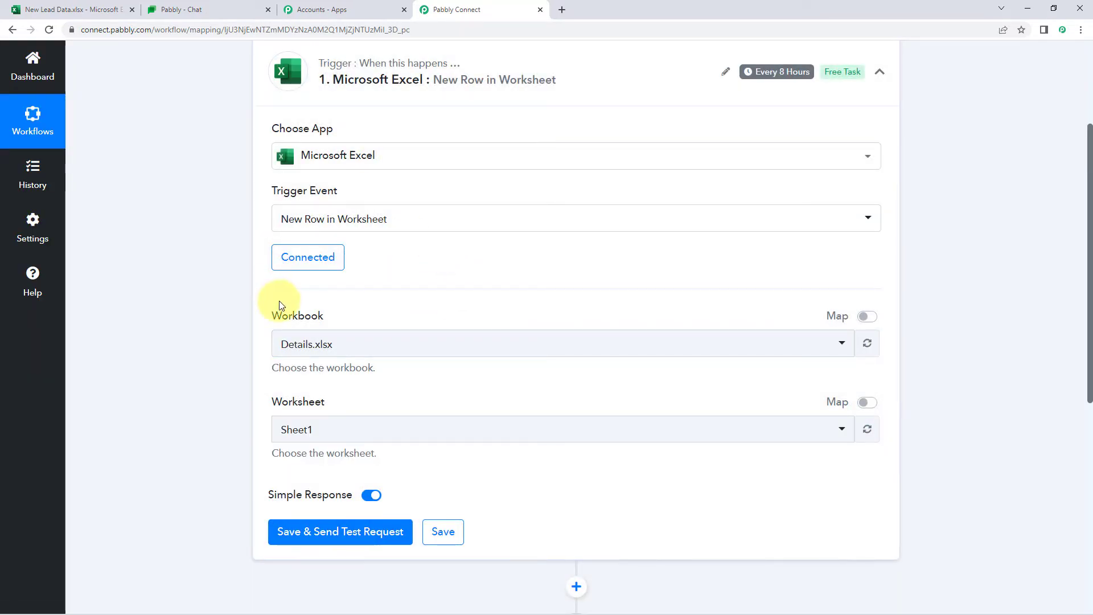
Search the Workbook dropdown and select New Lead Data.xlsx
scroll(243, 231, "down", 1)
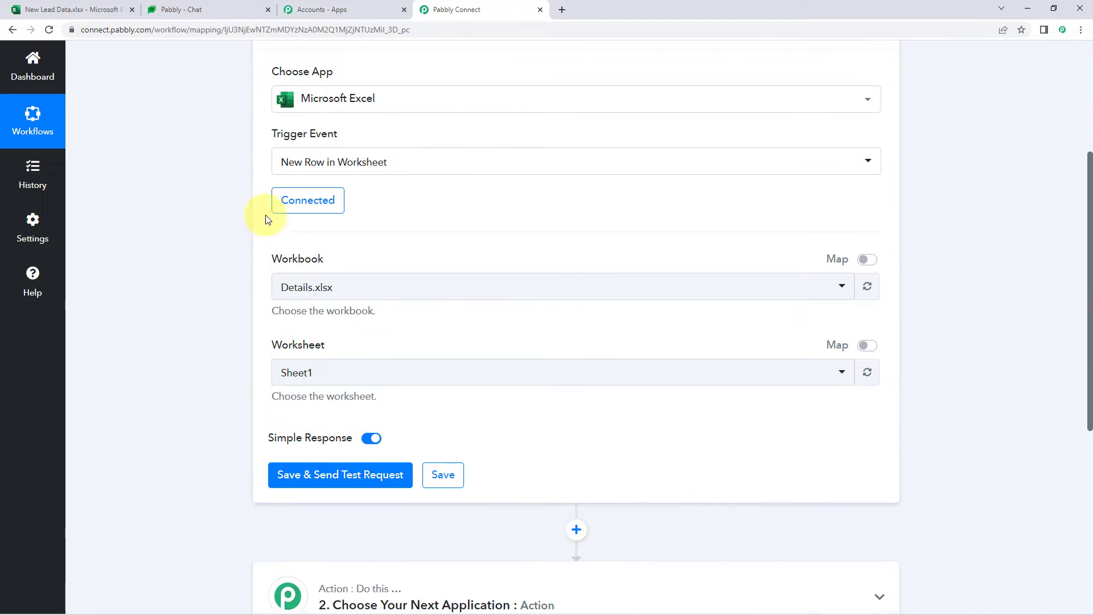
left_click(398, 287)
scroll(214, 269, "down", 2)
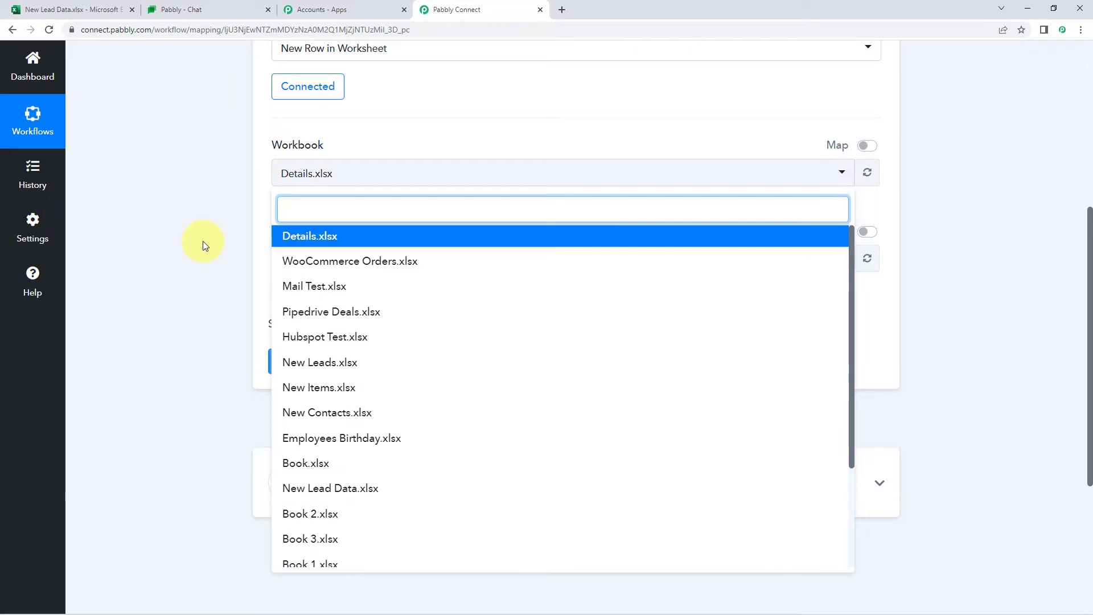
left_click(45, 9)
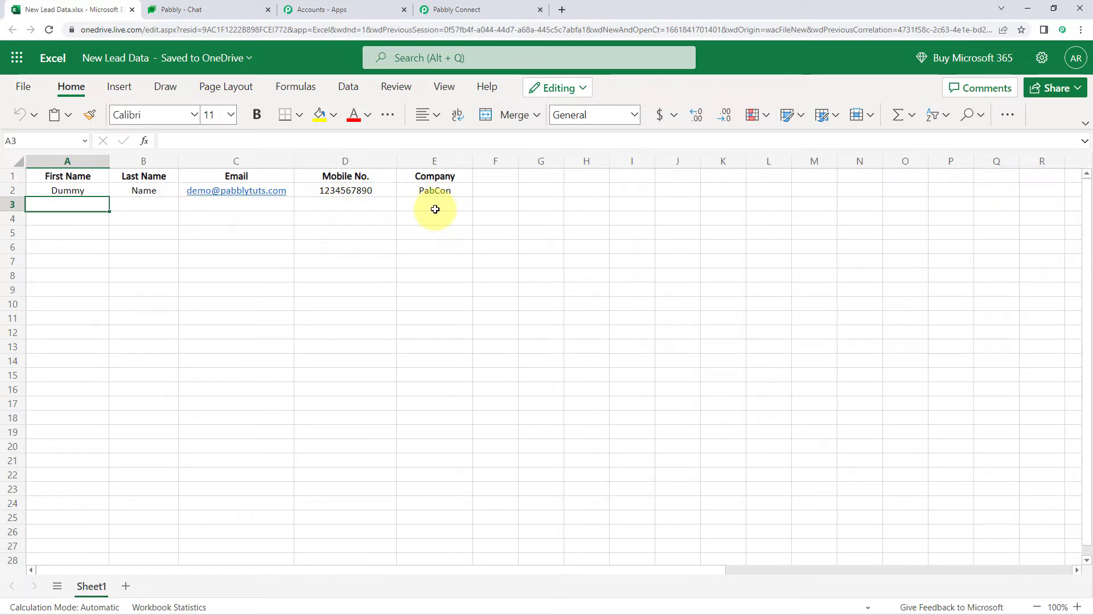
left_click(214, 9)
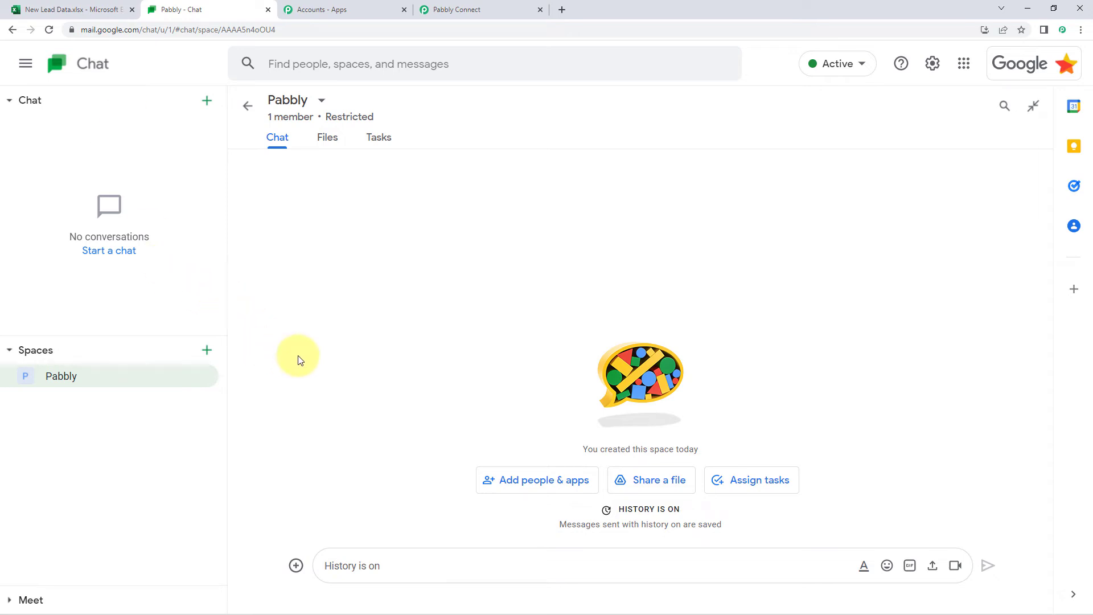
left_click(23, 10)
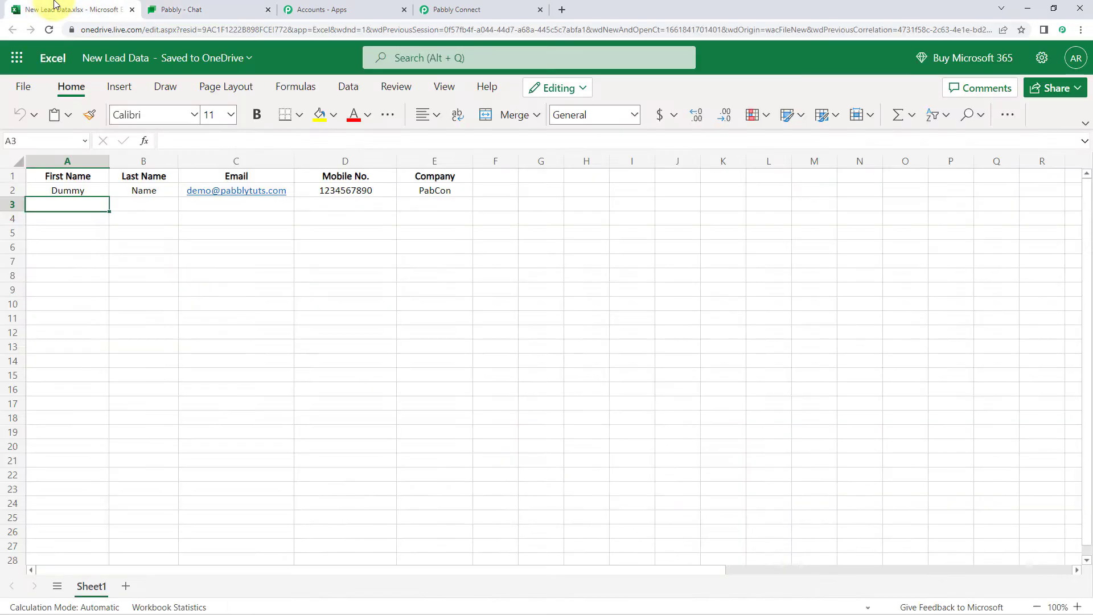
left_click(450, 10)
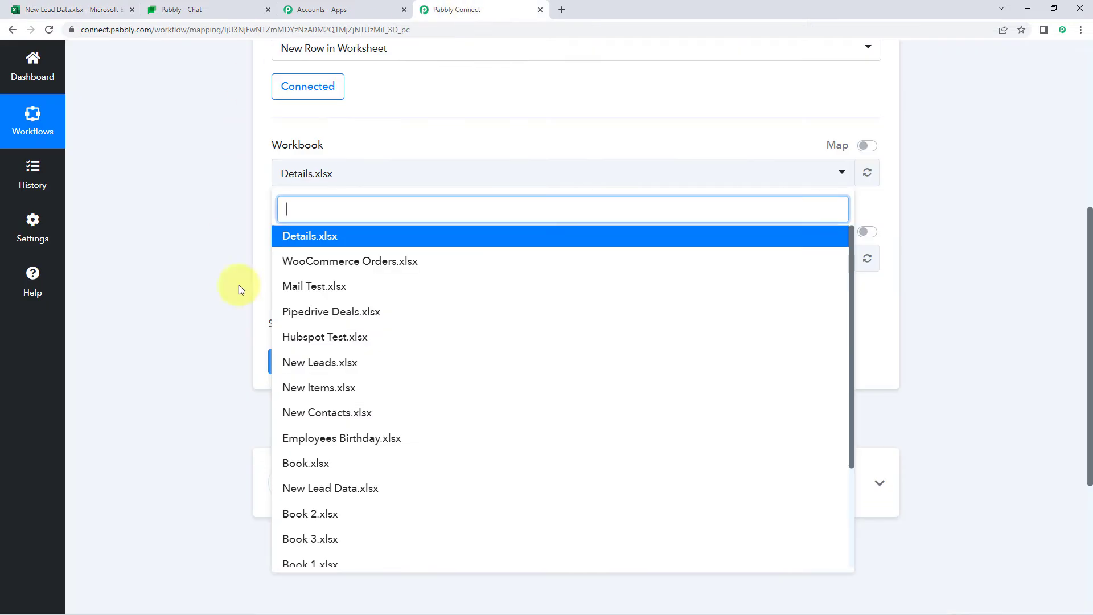
type("N")
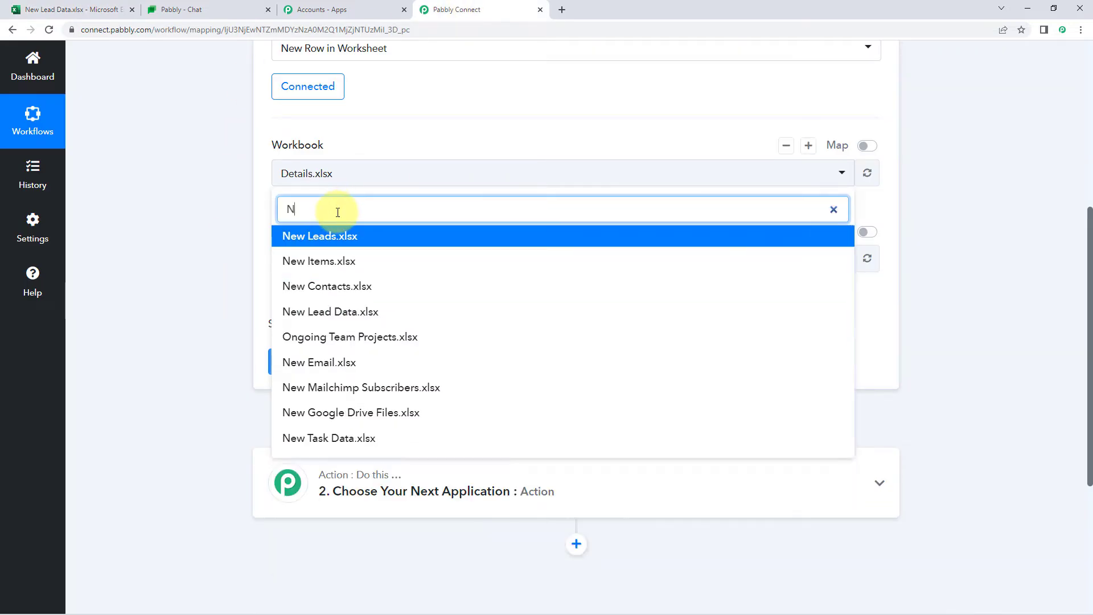
type("ew Lr")
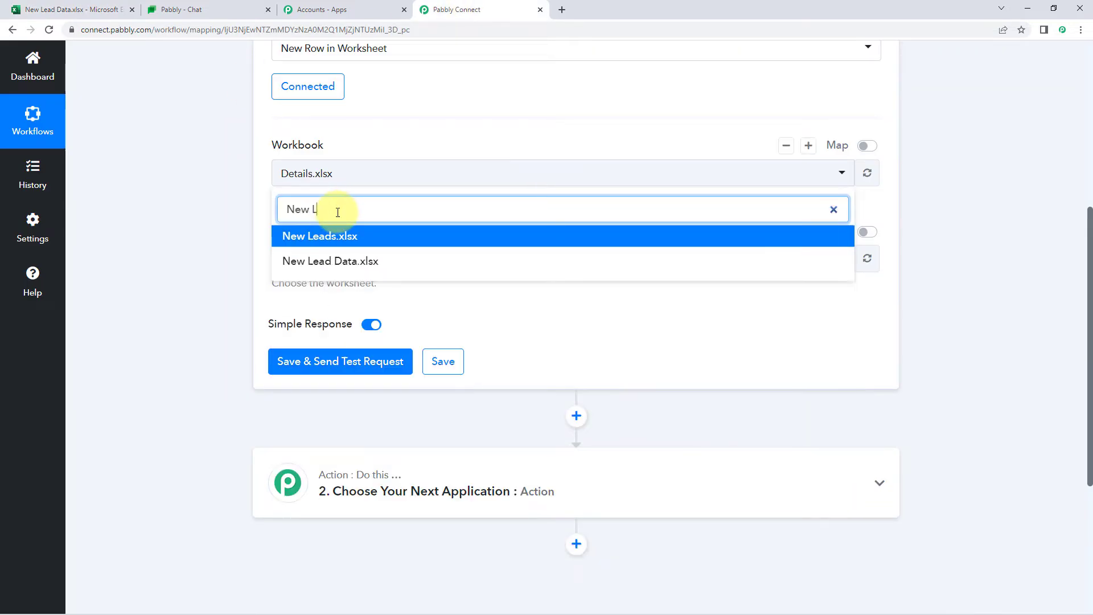
left_click(379, 271)
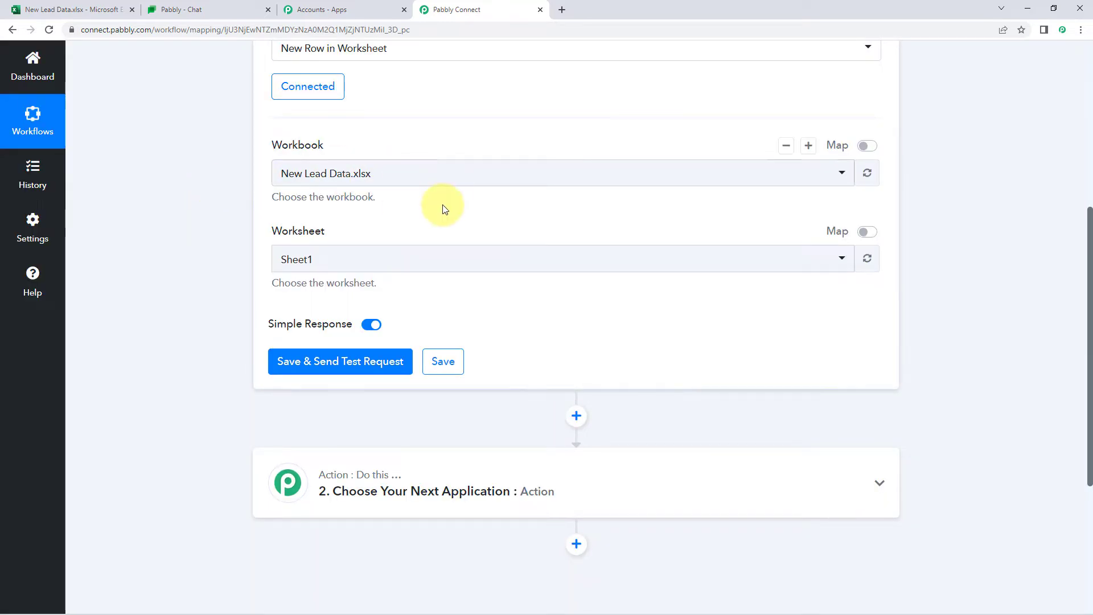
Choose Sheet1 as the worksheet and check the sample lead row A2:E2 in the spreadsheet
left_click(330, 267)
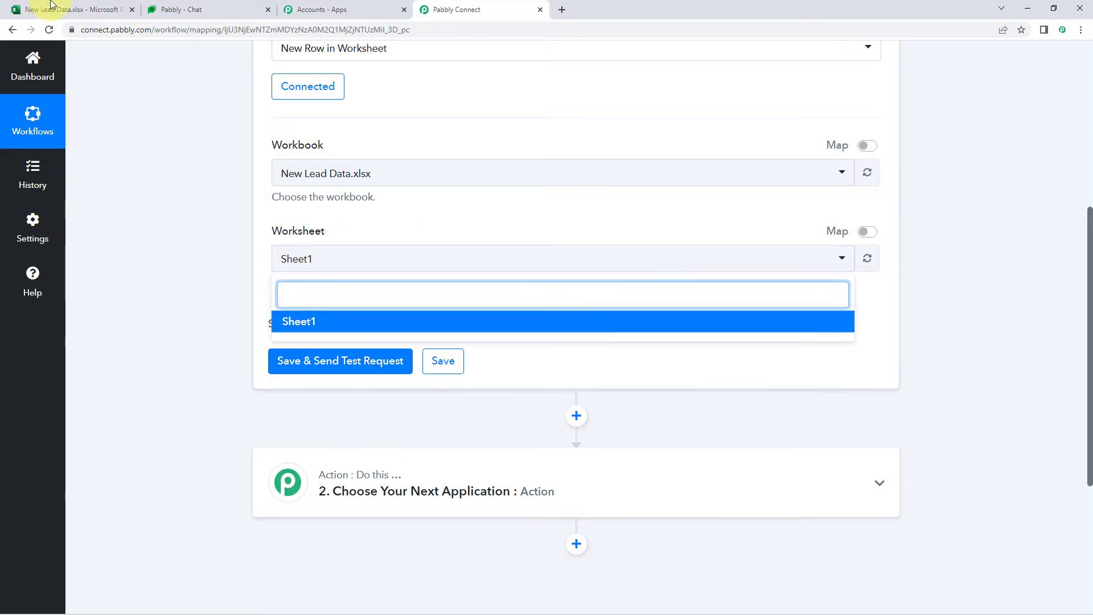
left_click(68, 10)
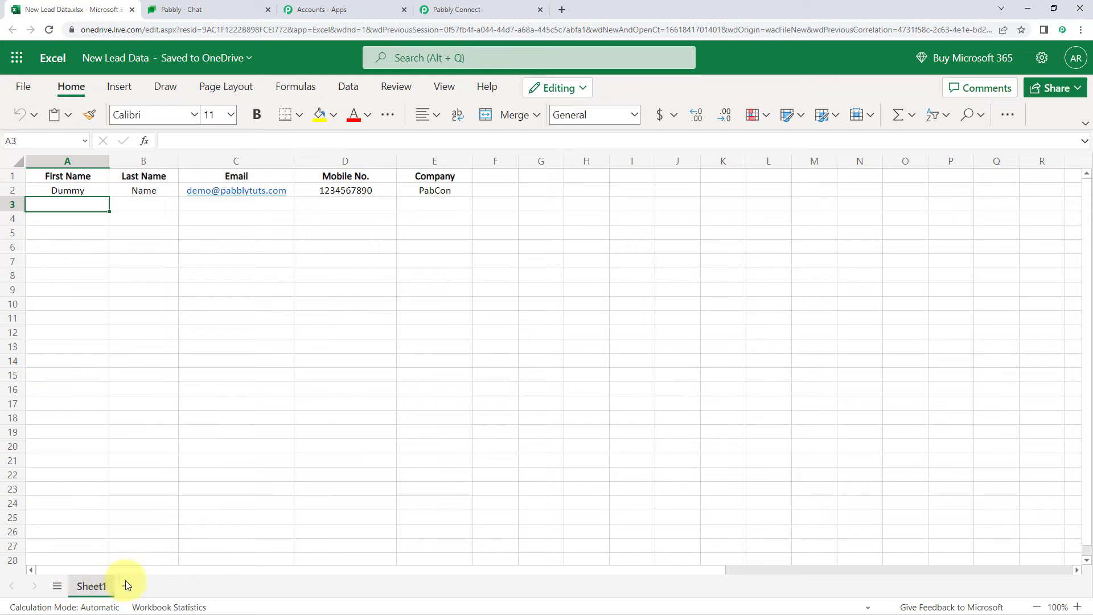
left_click(437, 10)
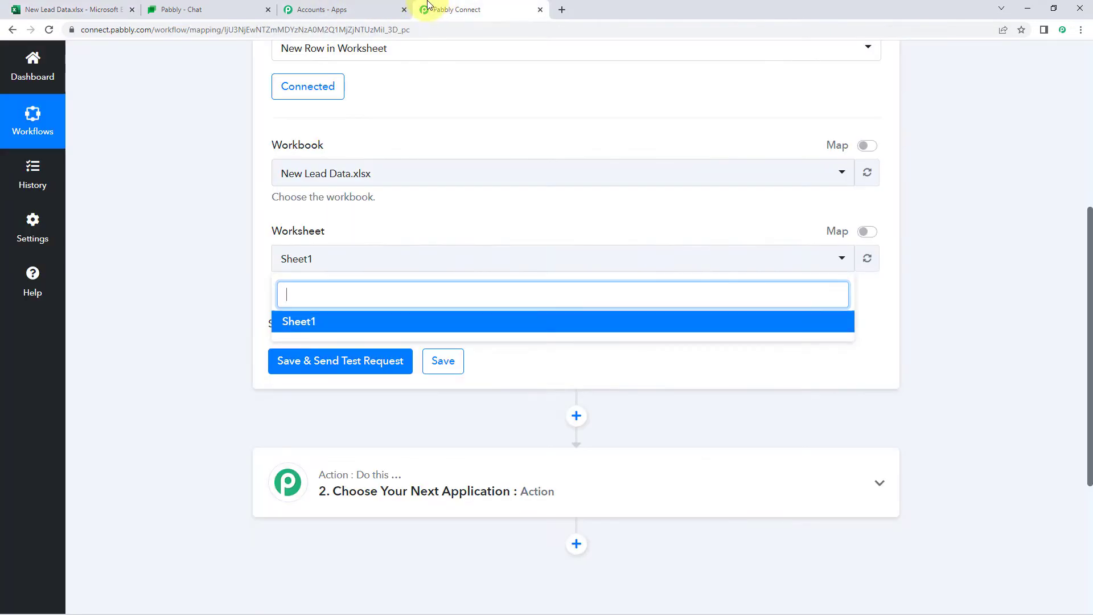
left_click(297, 319)
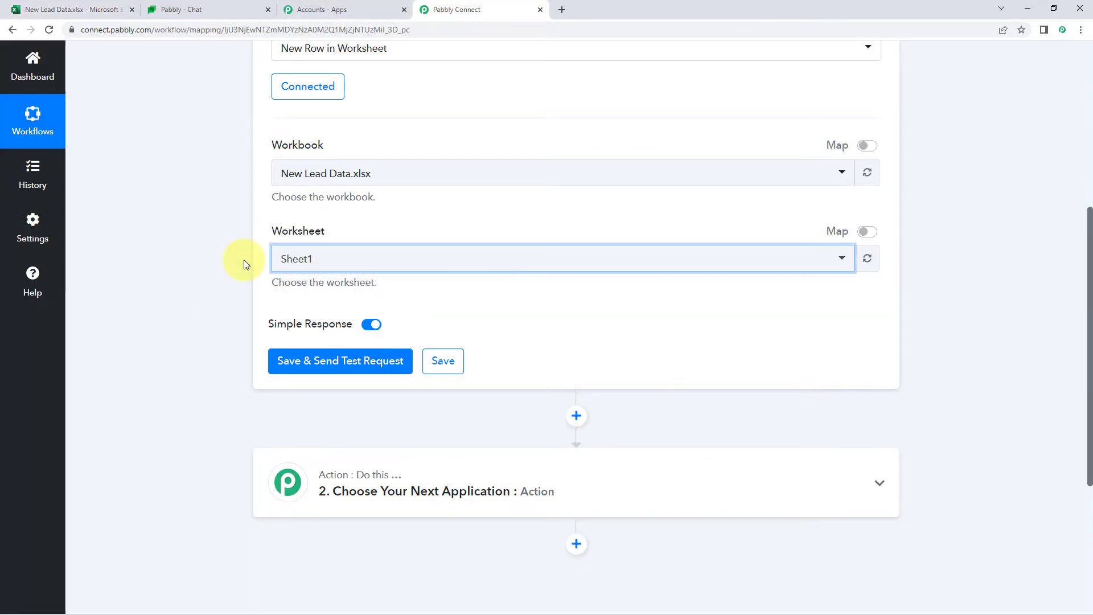
scroll(243, 260, "down", 2)
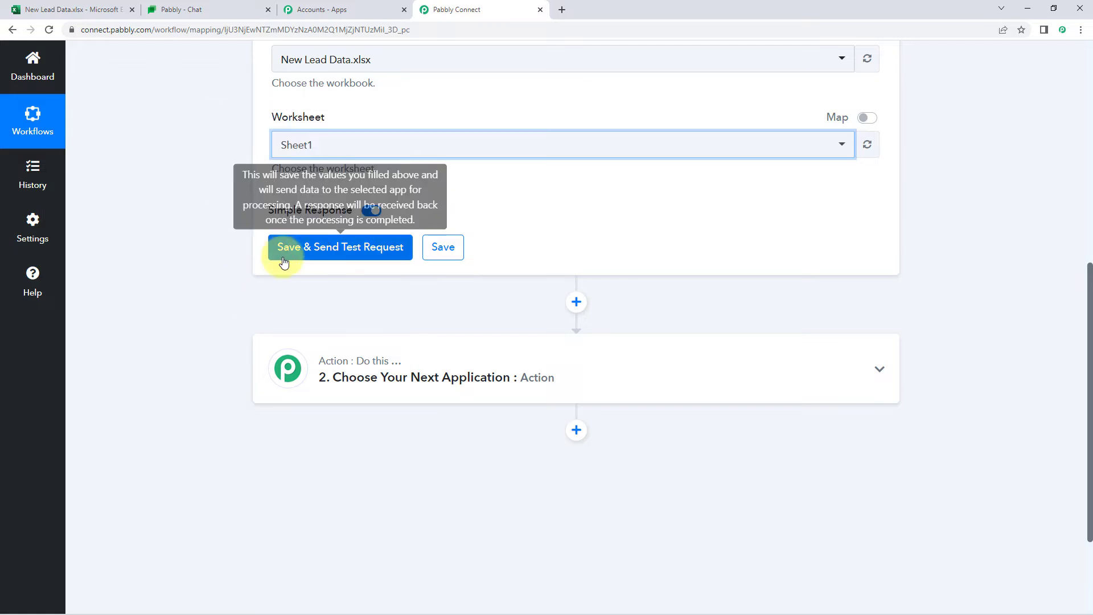
left_click(31, 10)
left_click(55, 193)
left_click_drag(56, 193, 447, 190)
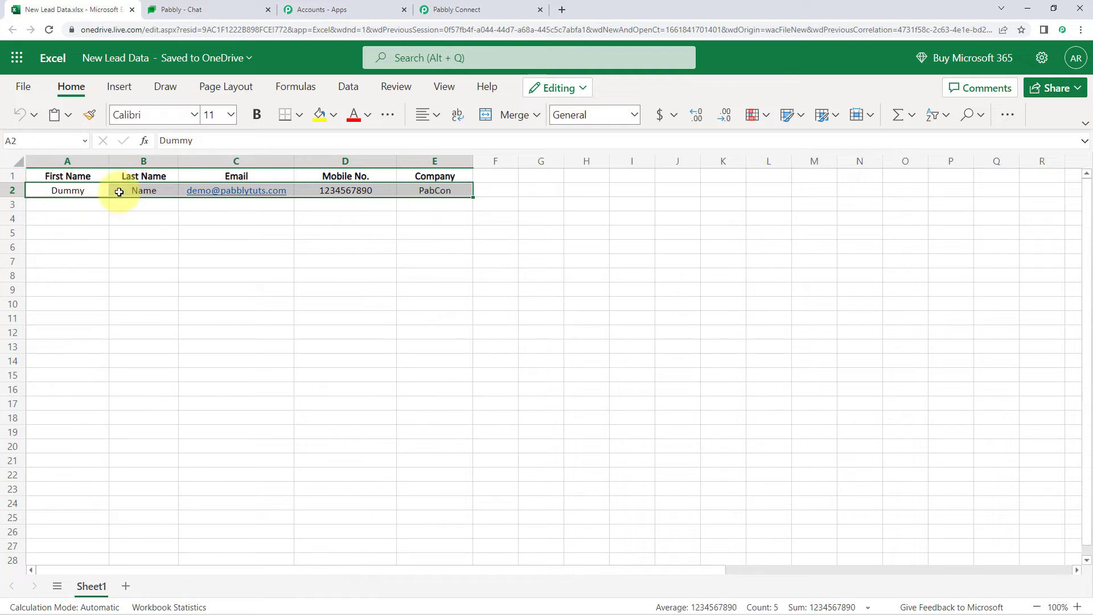
left_click(518, 8)
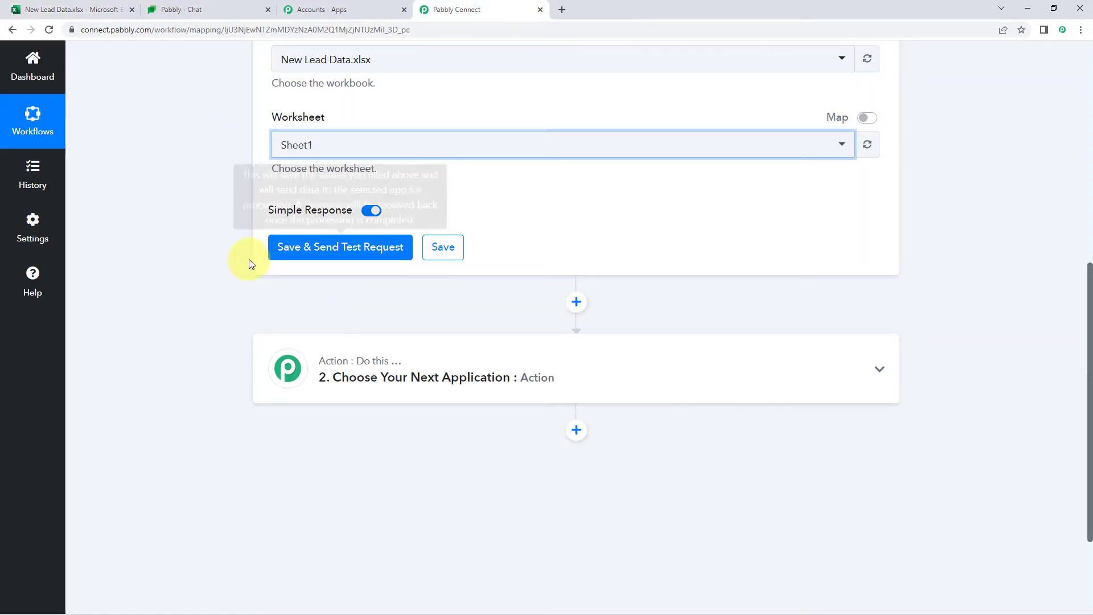
Save and send a test request, then compare the returned first name and surname with row 2
left_click(375, 241)
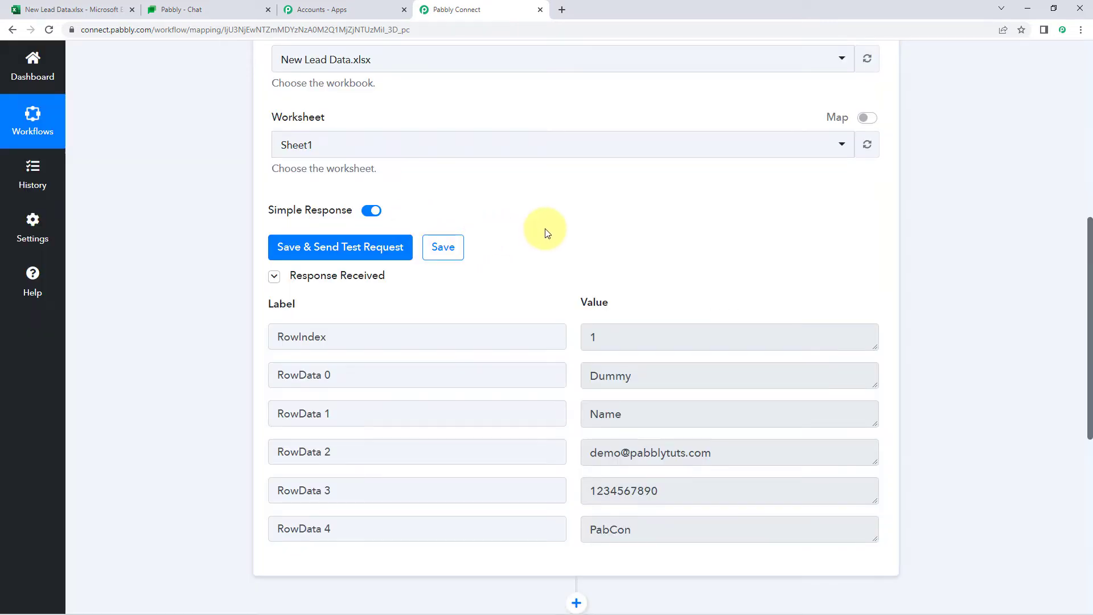
scroll(546, 234, "down", 1)
left_click(21, 3)
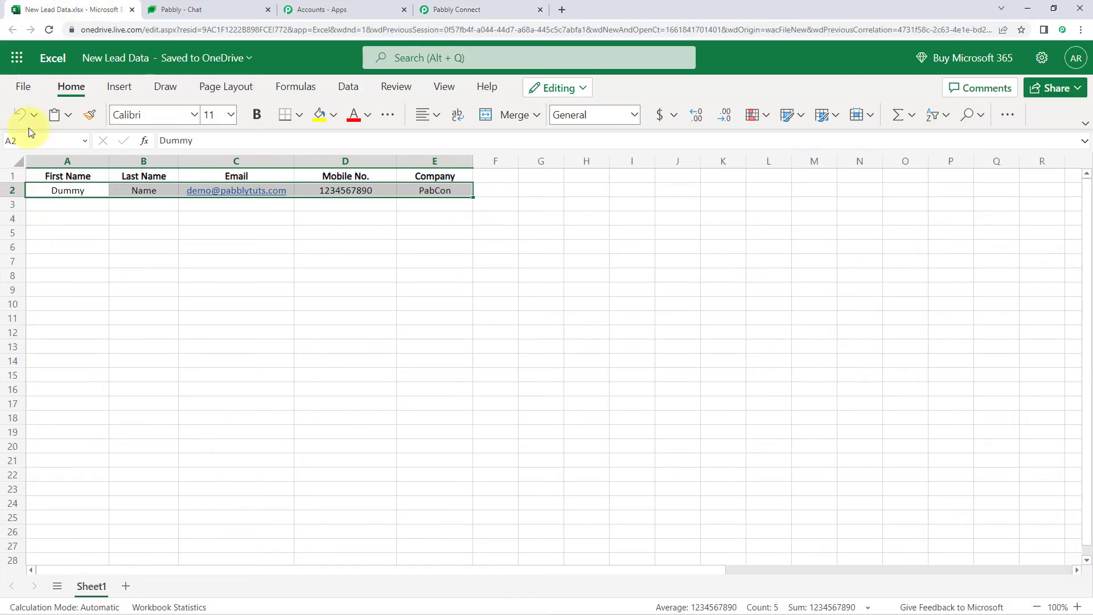
left_click_drag(73, 190, 430, 189)
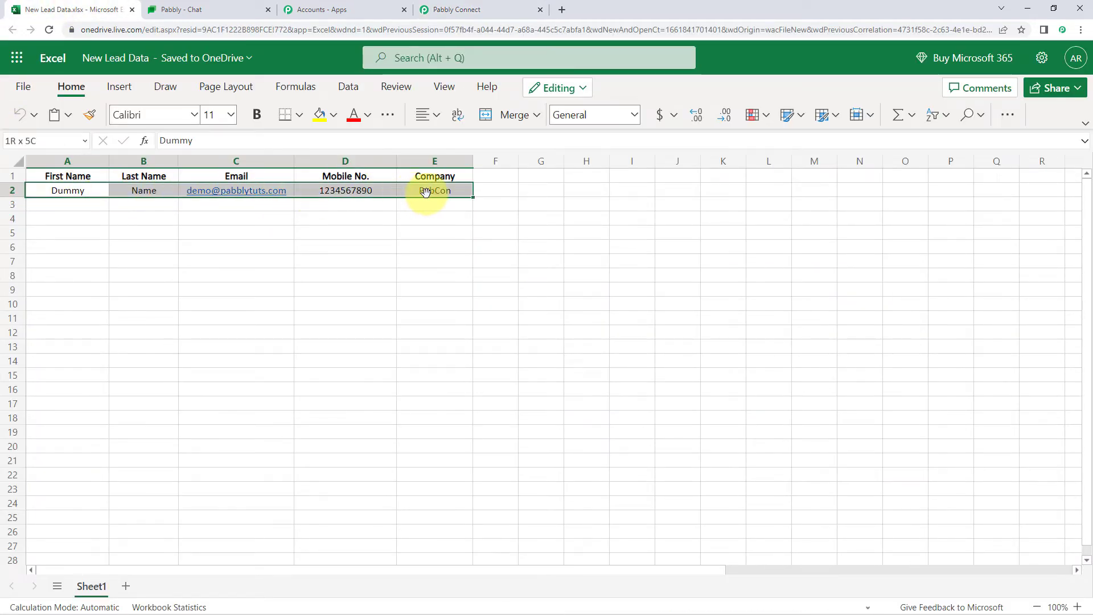
left_click(430, 9)
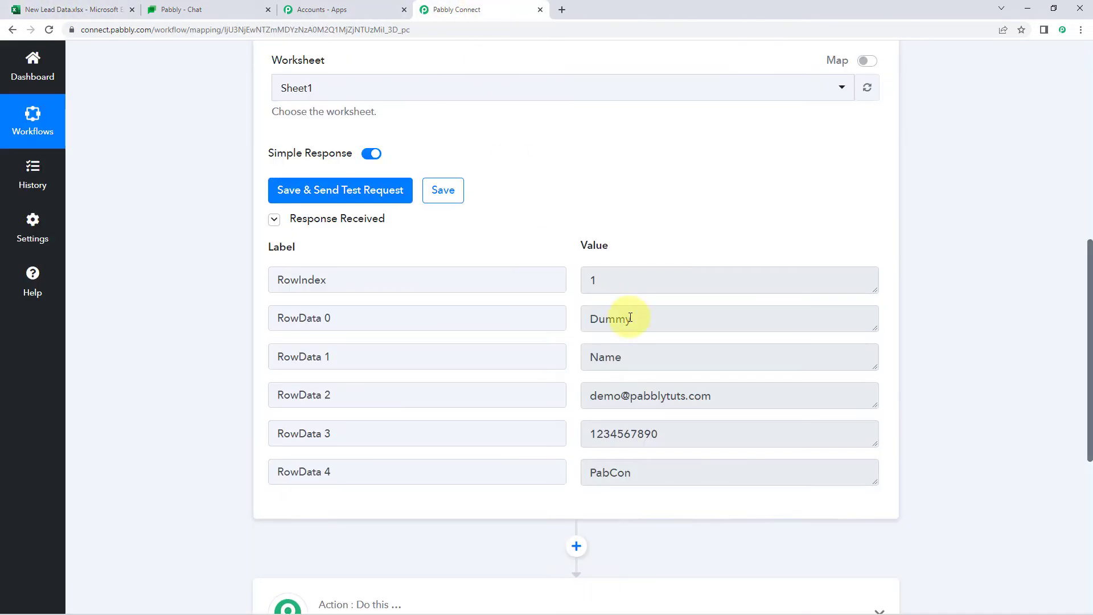
left_click(641, 317)
left_click_drag(642, 317, 590, 318)
left_click_drag(626, 357, 638, 320)
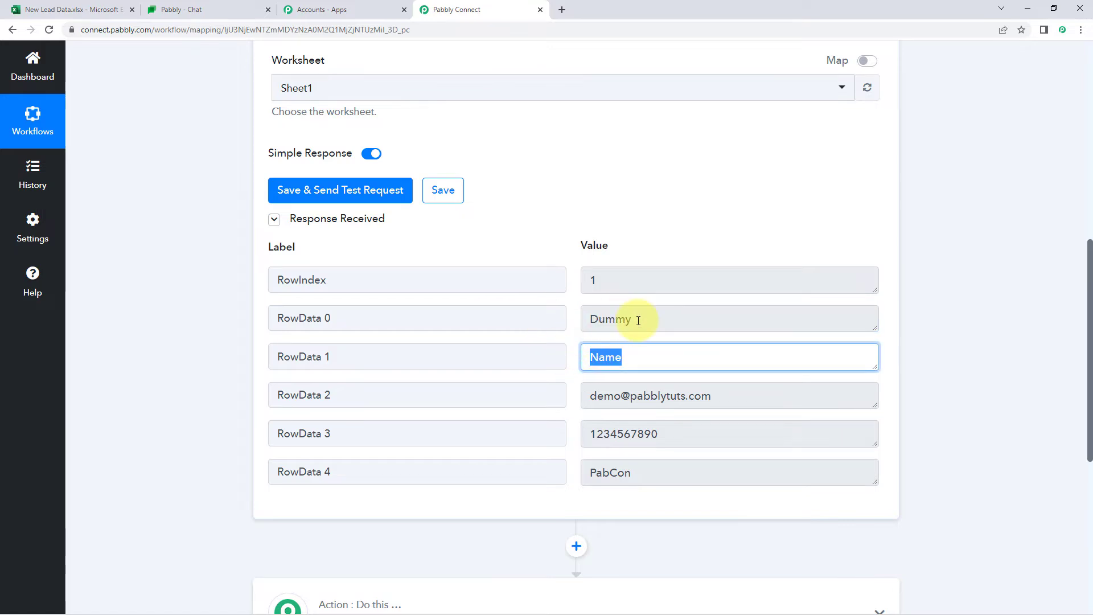
double_click(638, 320)
key("Tab")
Check the response's email, mobile number and company values against the sample lead row
left_click(45, 10)
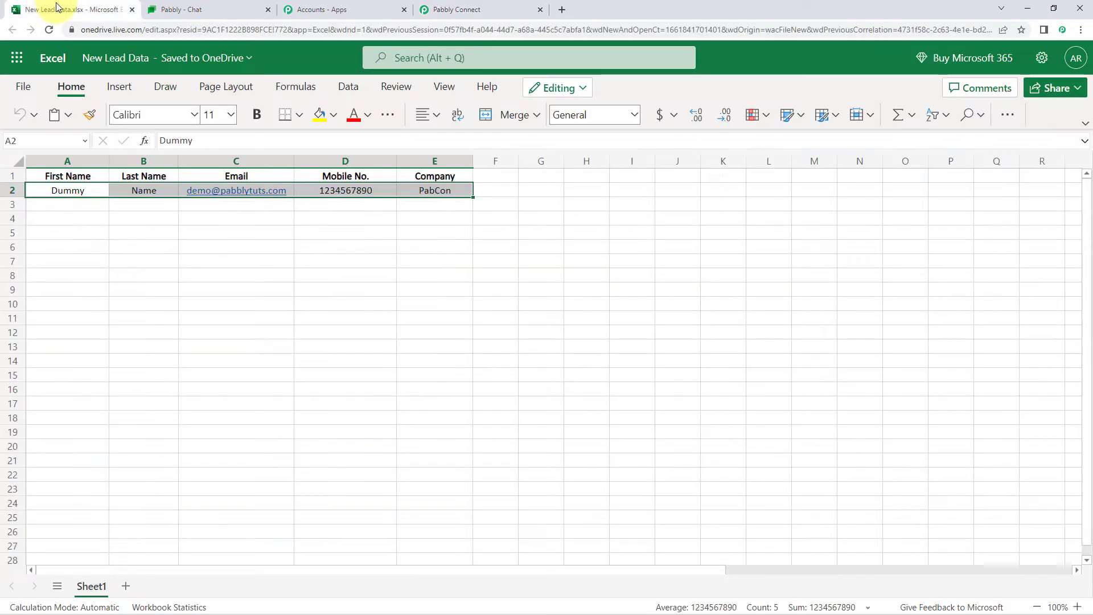
left_click(129, 189)
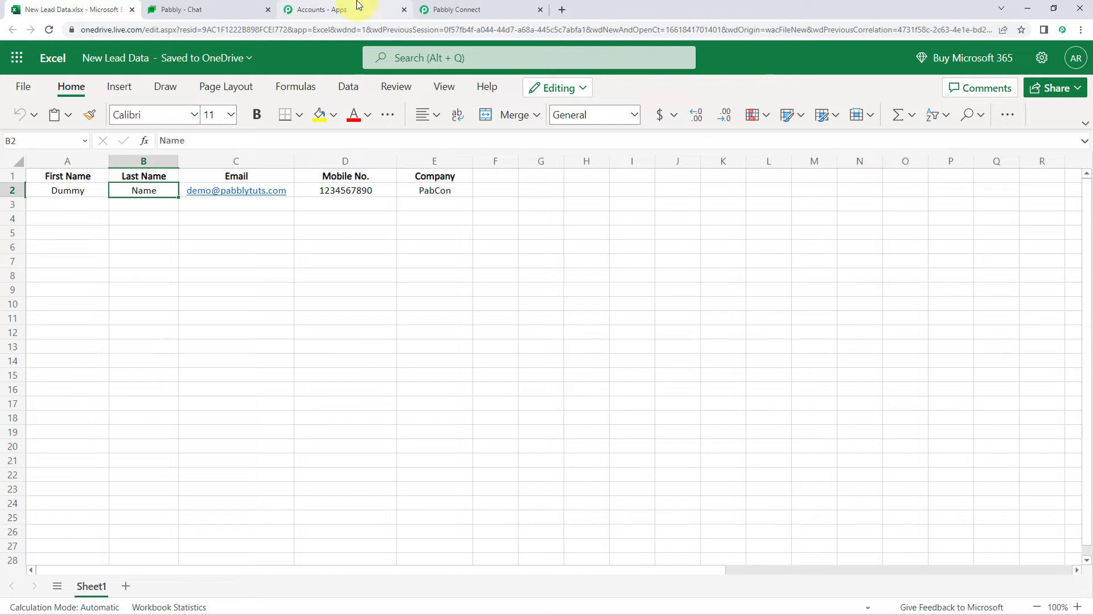
left_click(477, 10)
left_click_drag(724, 395, 520, 420)
left_click_drag(647, 423, 626, 447)
key("Tab")
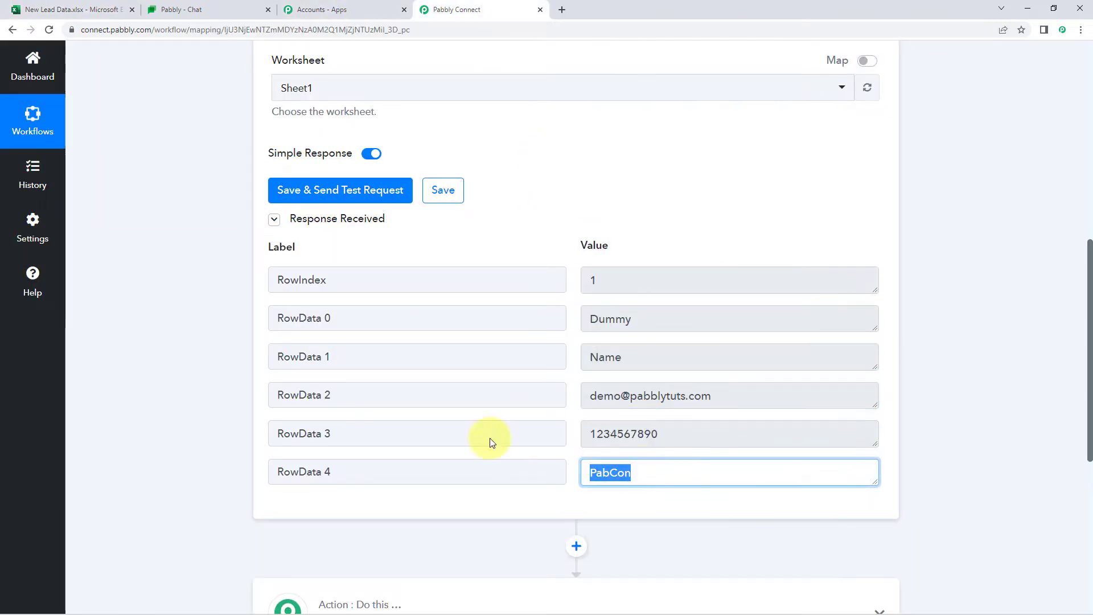
left_click(222, 344)
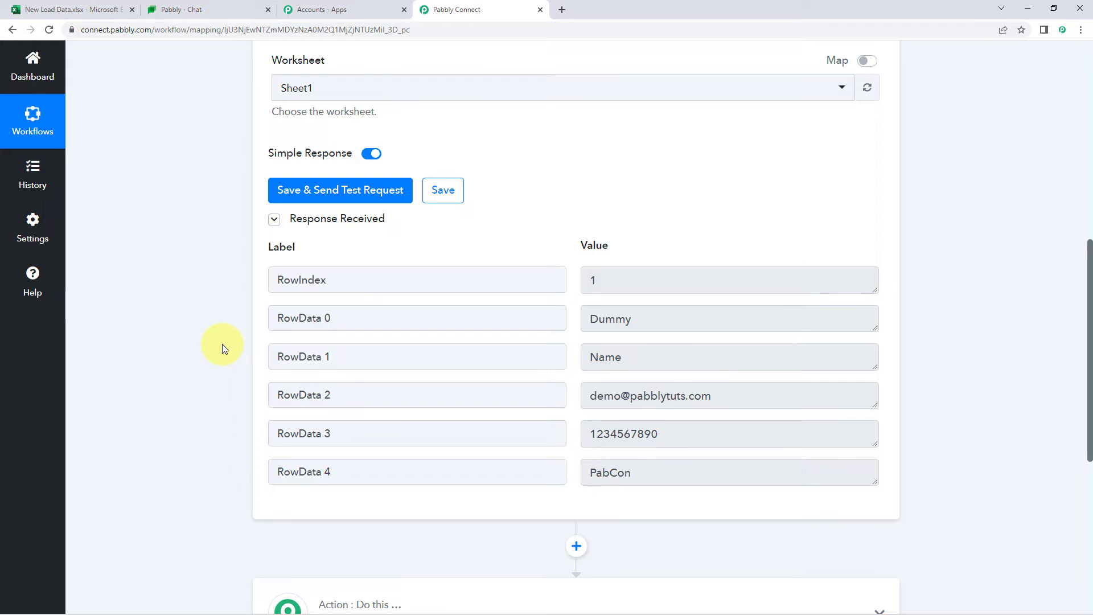
left_click(81, 12)
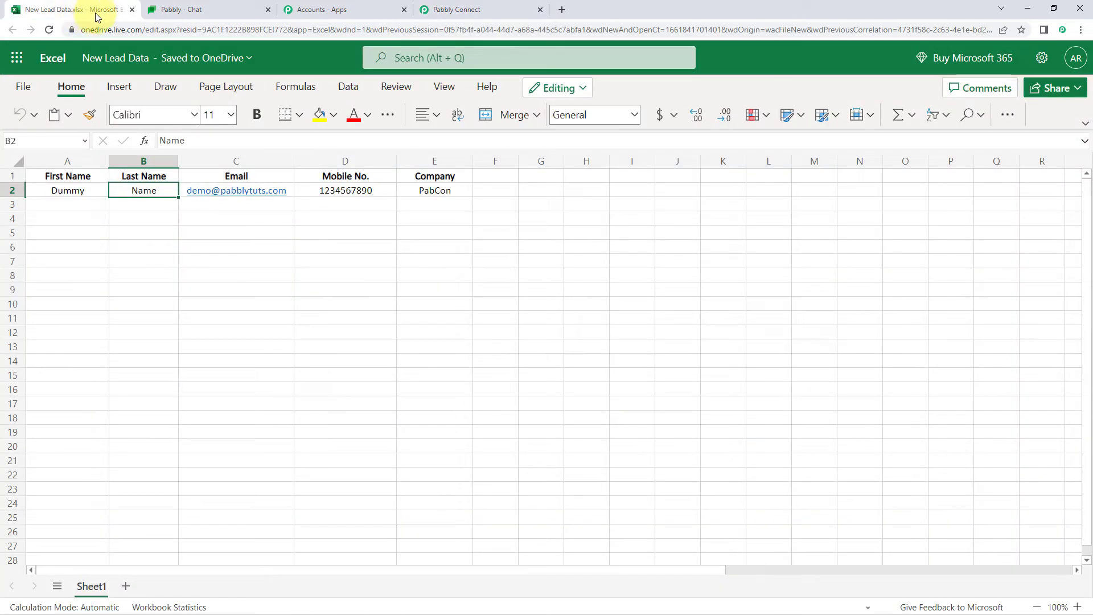
left_click(171, 218)
left_click(94, 198)
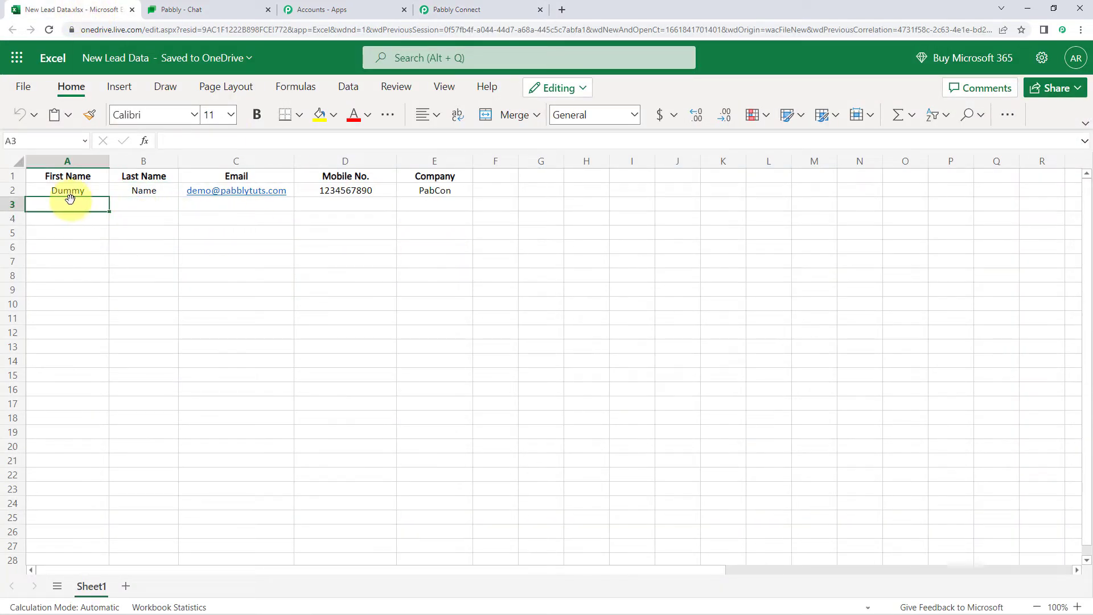
left_click_drag(68, 190, 442, 189)
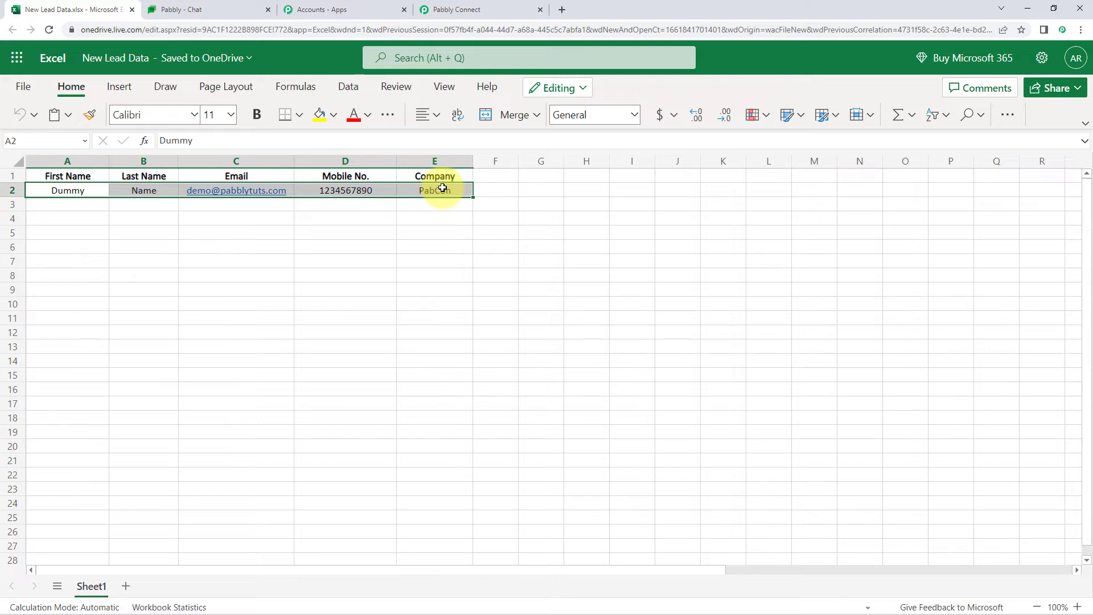
left_click(69, 218)
left_click(455, 9)
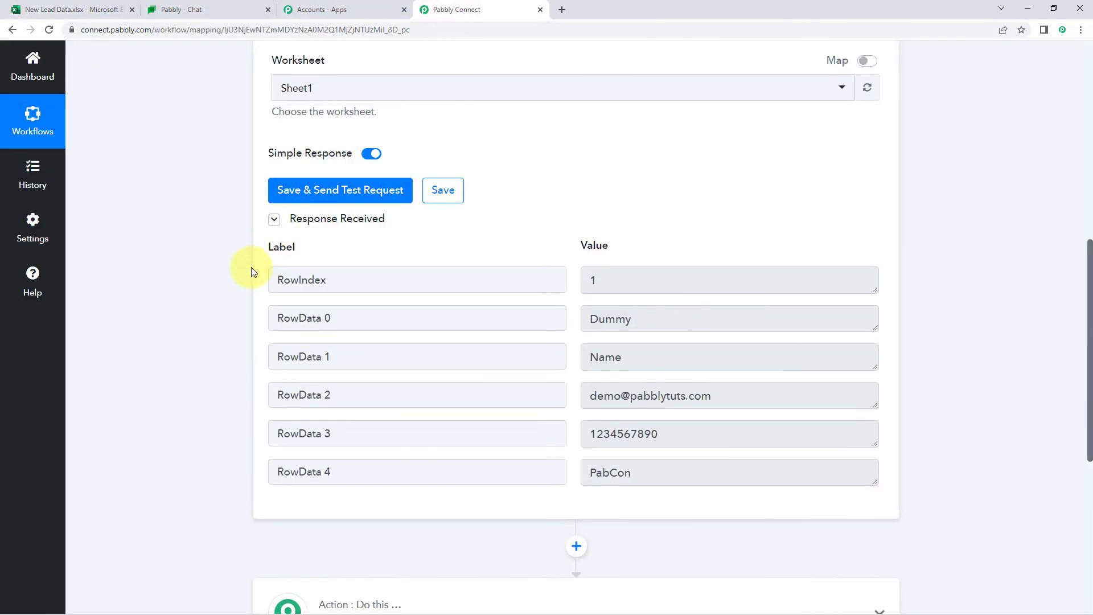
scroll(243, 273, "down", 1)
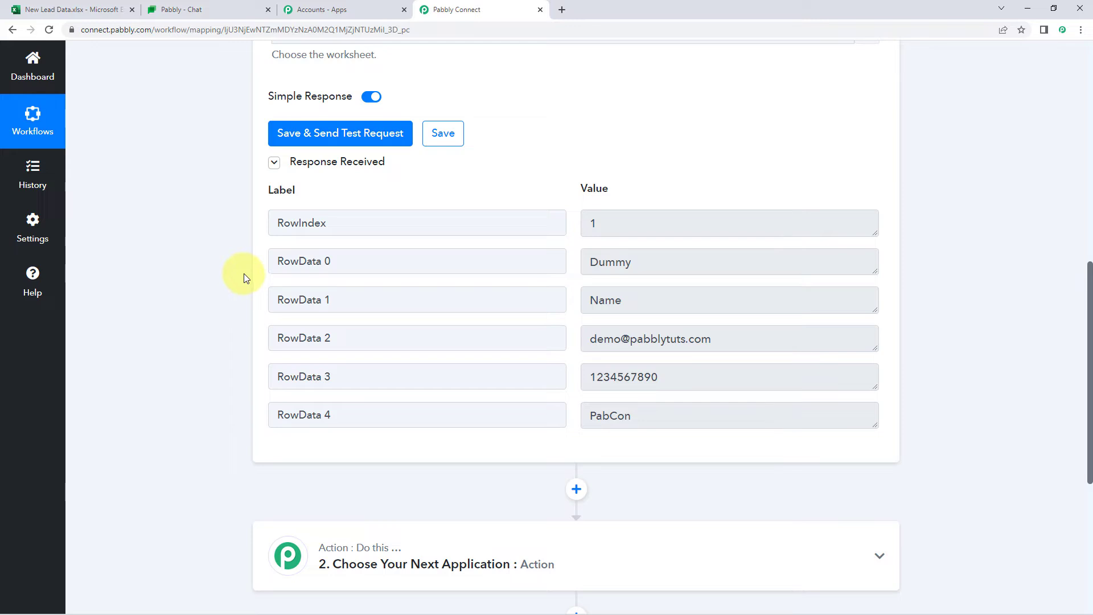
Expand the action step and choose Google Hangouts Chat as its app
scroll(232, 265, "down", 5)
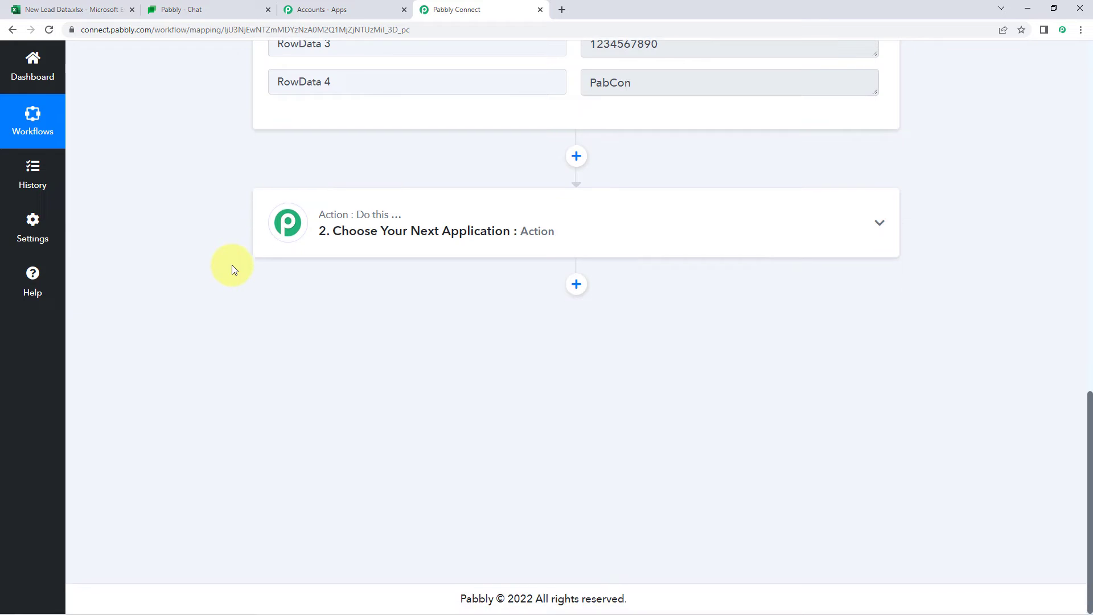
left_click(593, 220)
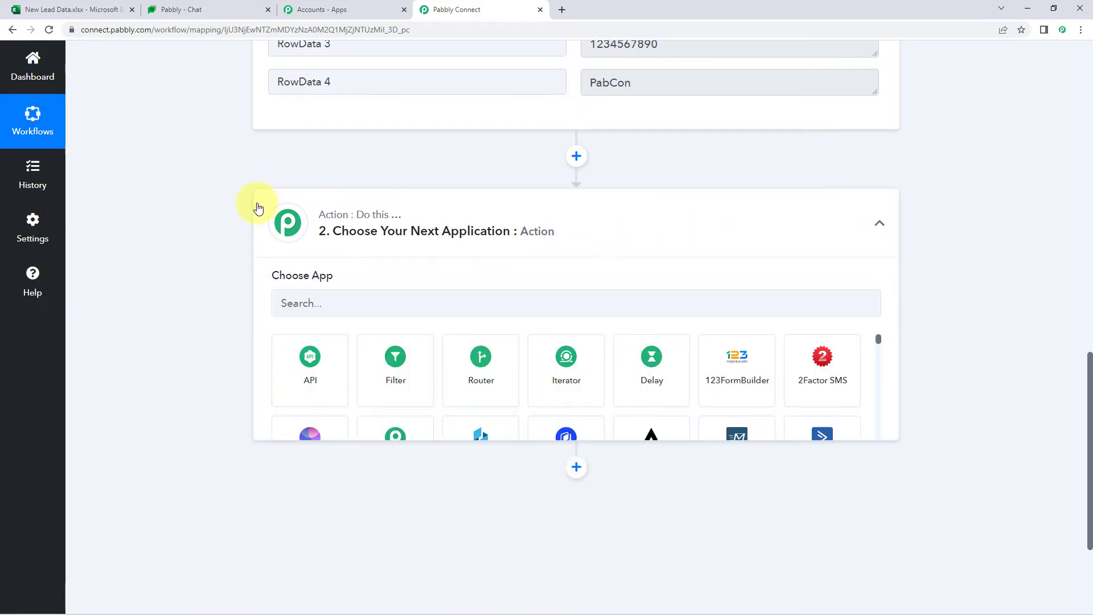
scroll(407, 260, "down", 1)
left_click(313, 249)
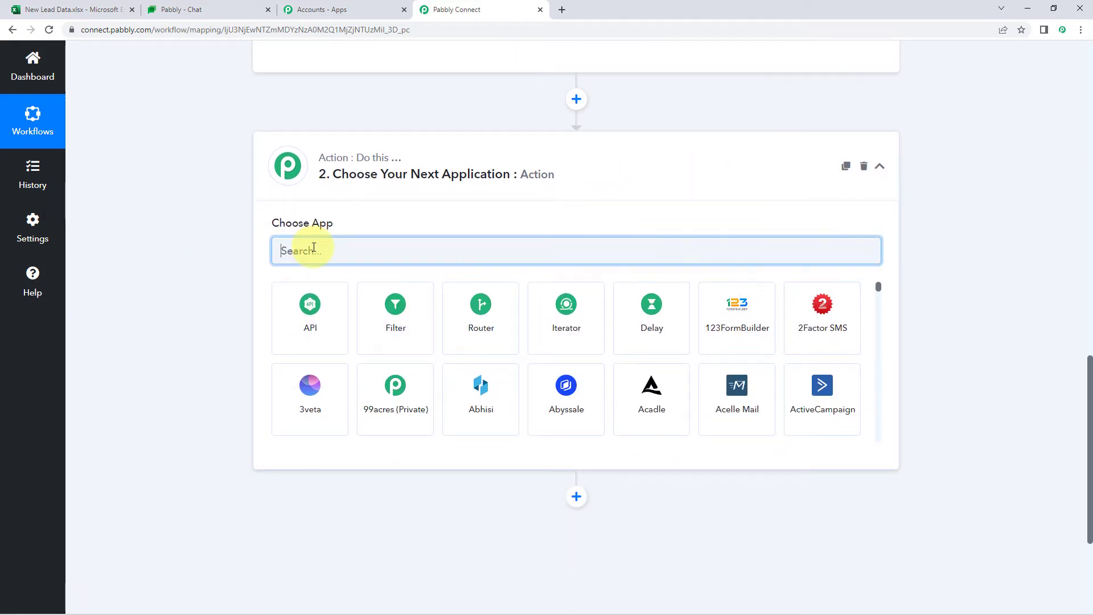
type("Goog")
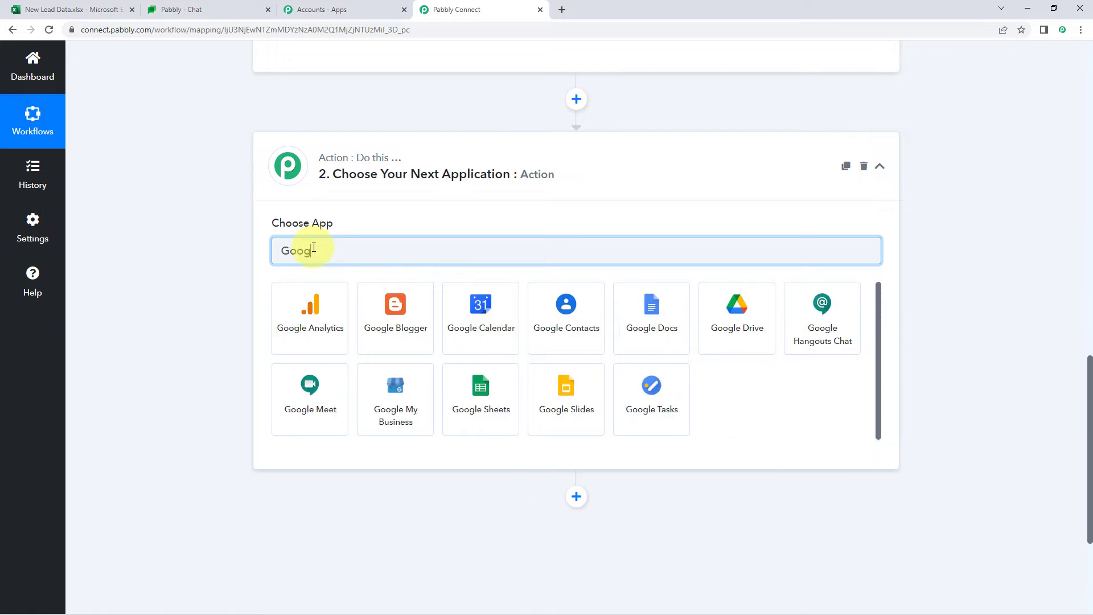
type("le ")
type("Cha")
key("BackSpace")
key("BackSpace")
key("BackSpace")
left_click(311, 317)
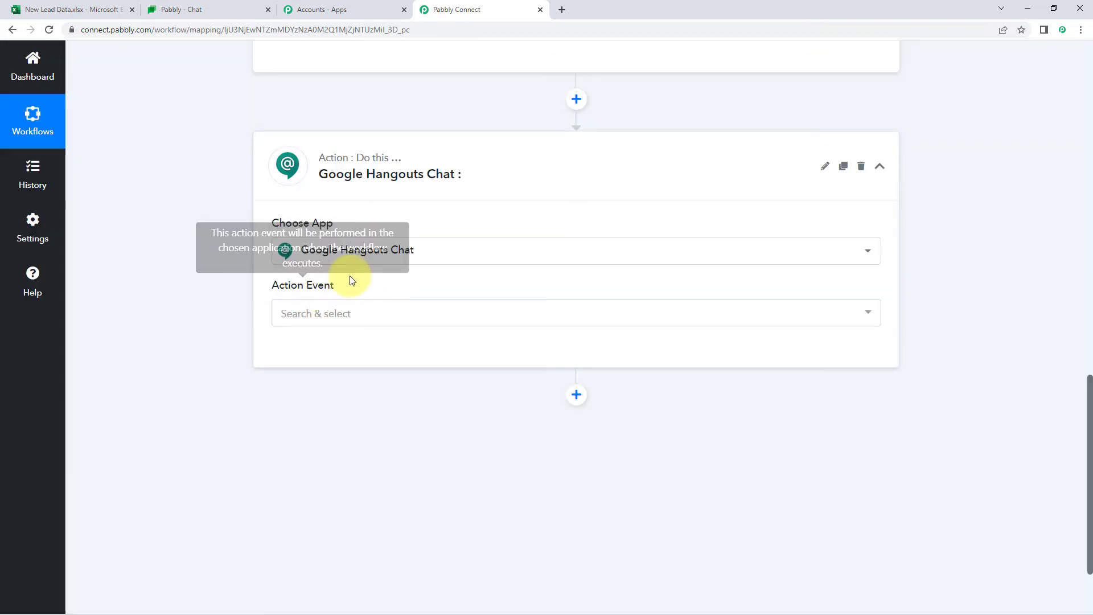
Set the action event to Create Message and connect the Google Hangouts Chat account
left_click(360, 318)
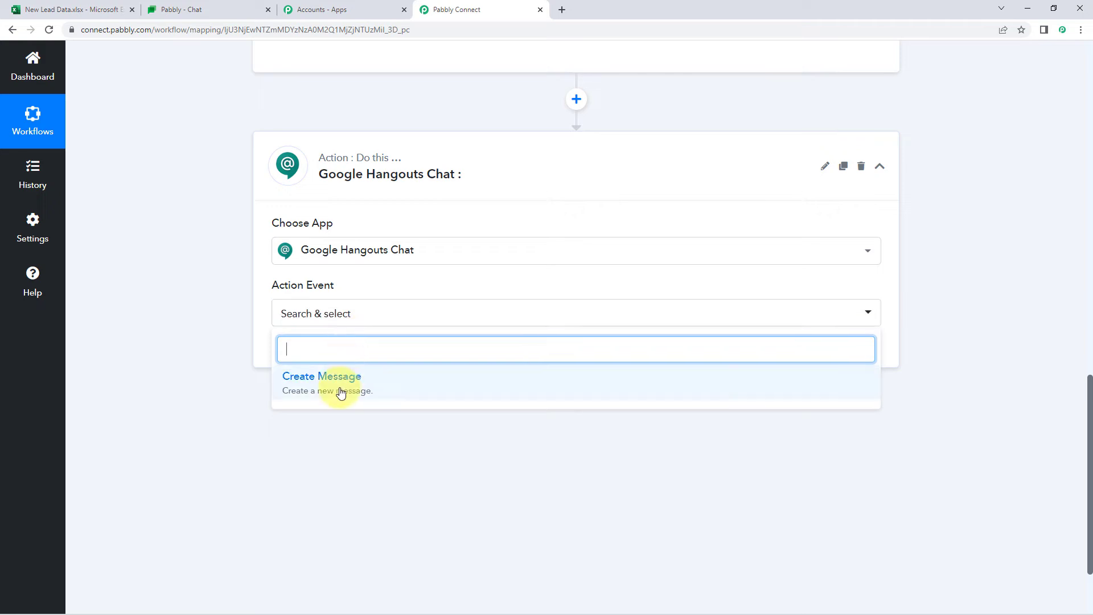
left_click(387, 378)
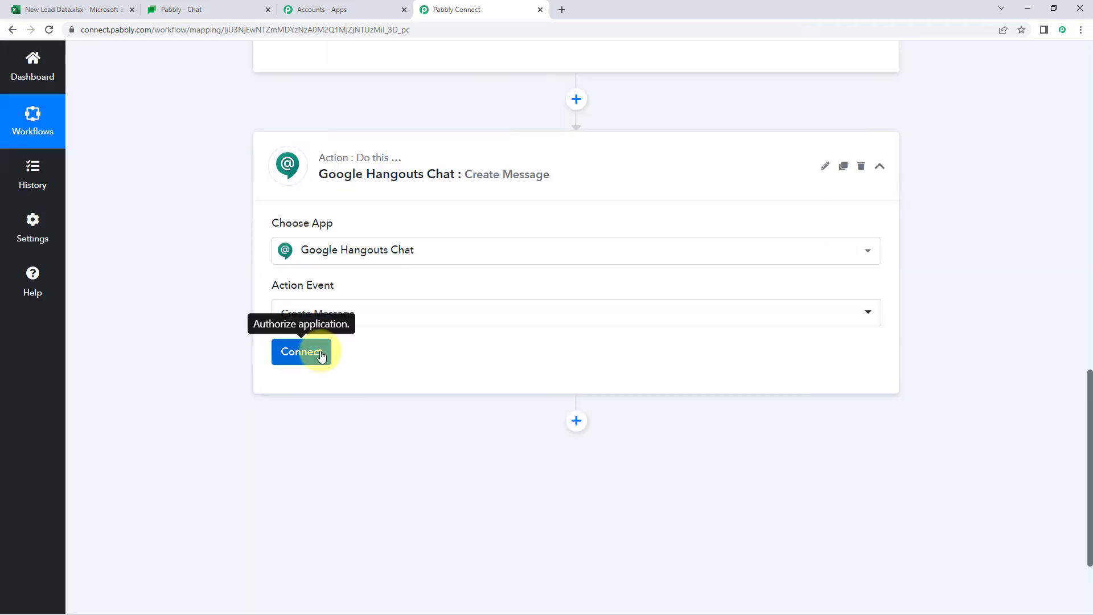
left_click(321, 356)
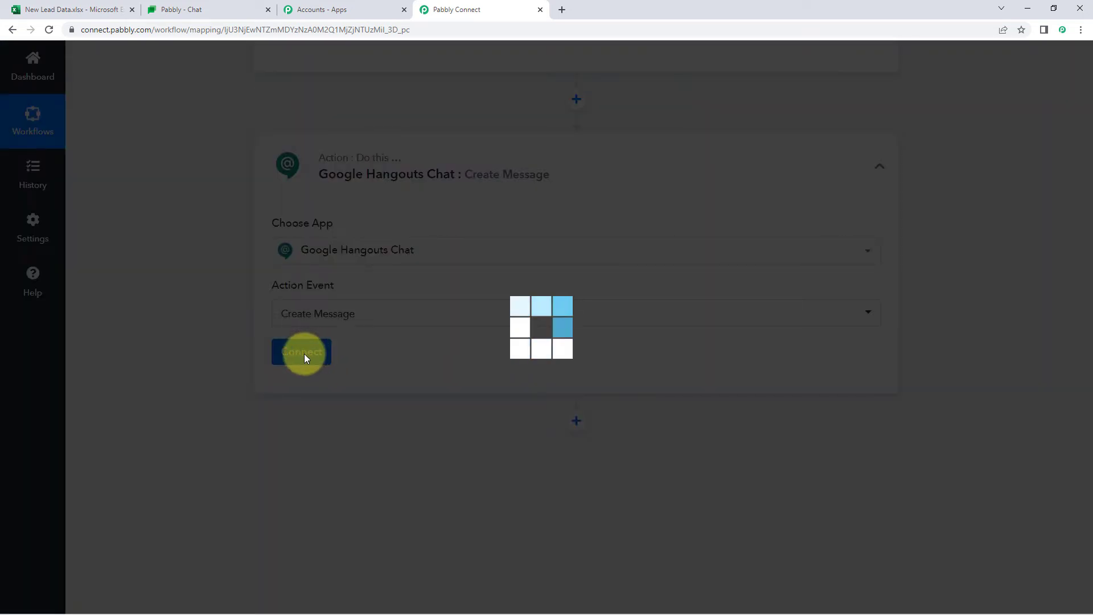
scroll(229, 353, "down", 1)
scroll(229, 350, "down", 2)
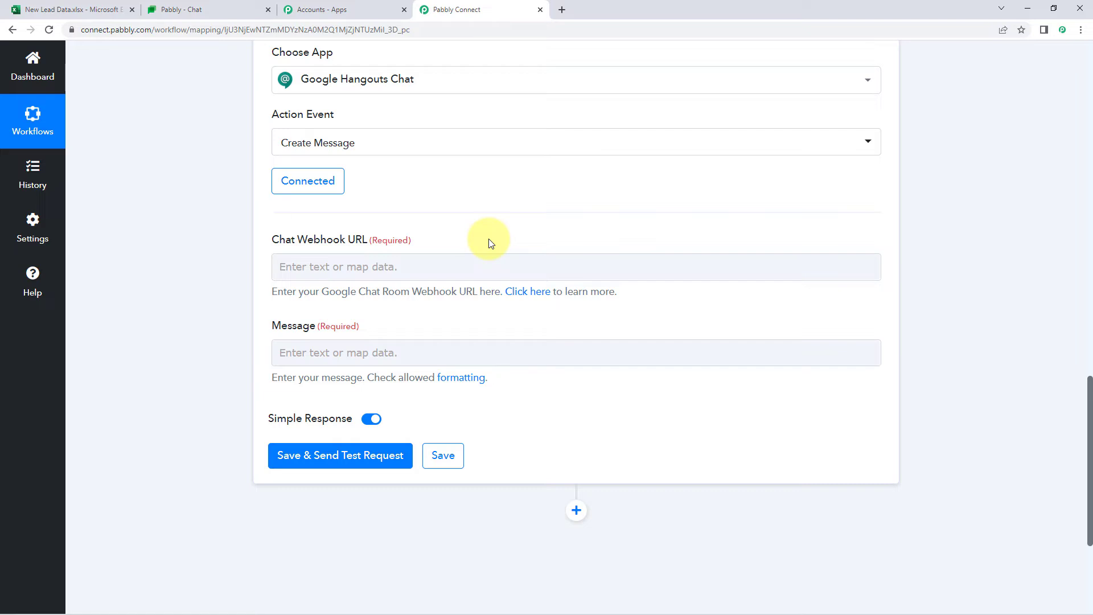
Add an incoming webhook named 'MS Excel' to the Pabbly space in Google Chat
left_click(223, 7)
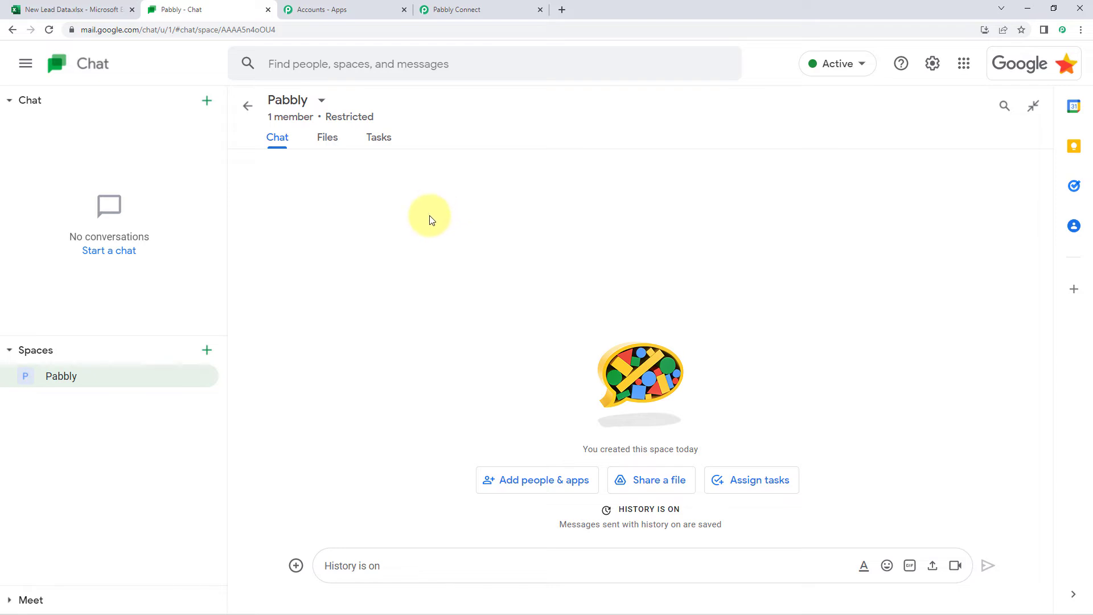
left_click(322, 101)
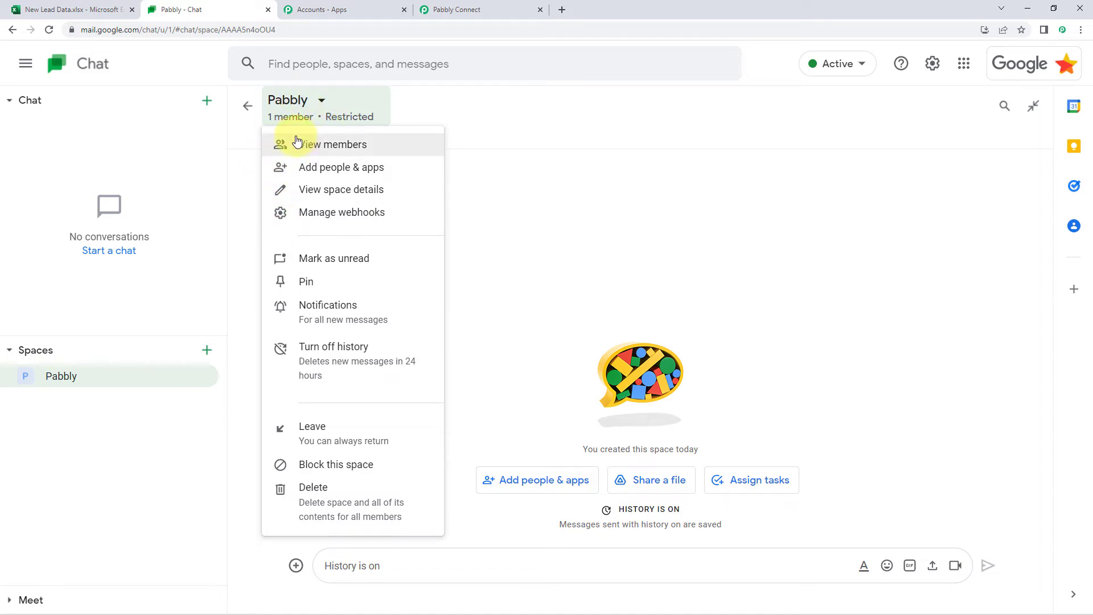
left_click(295, 216)
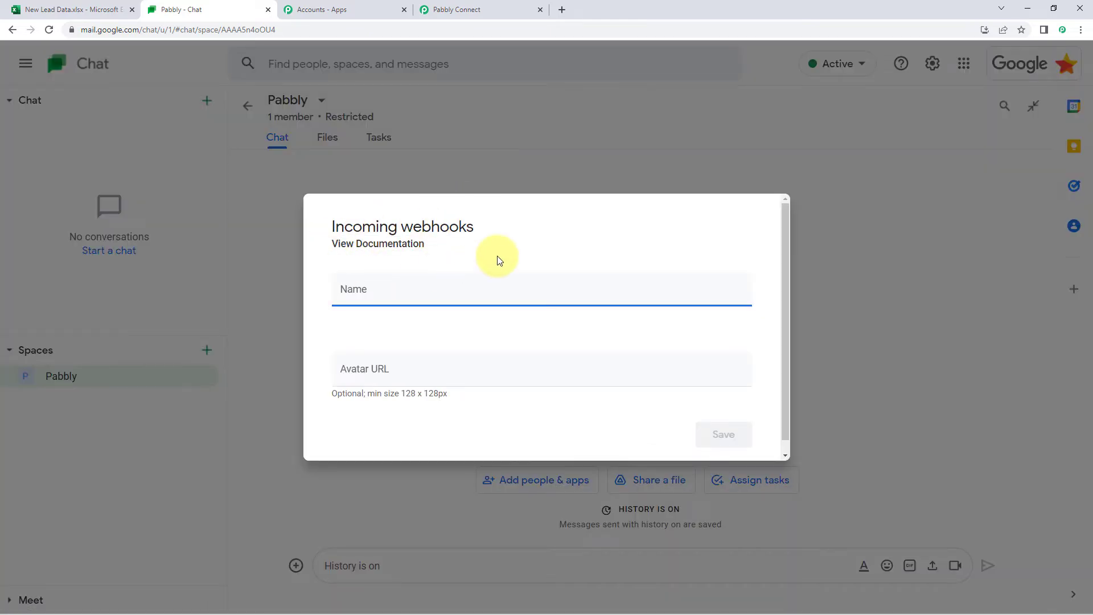
type("P")
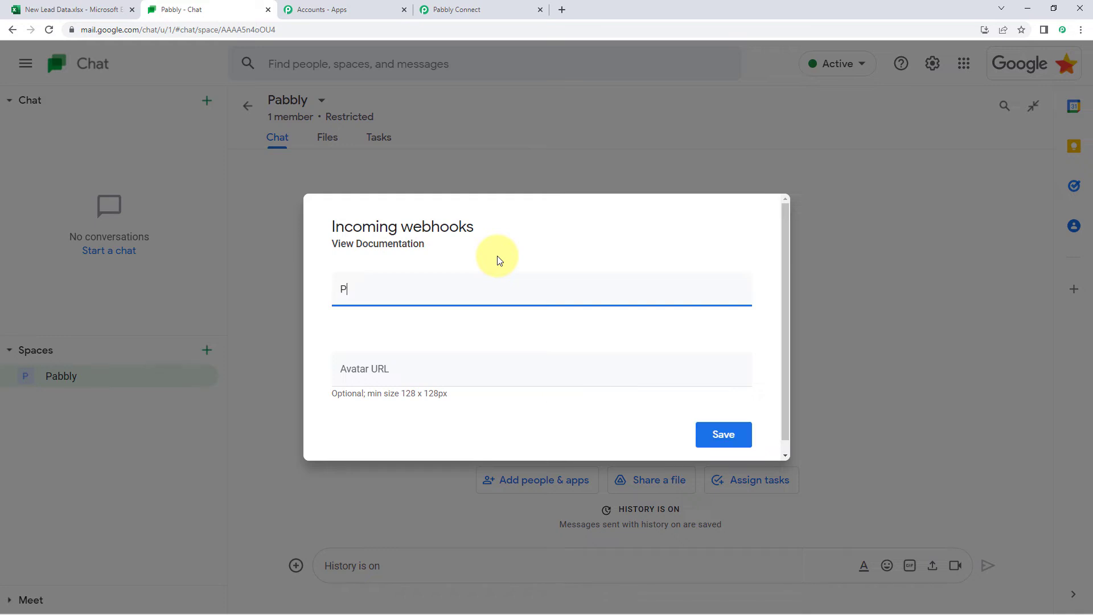
type("ab")
key("BackSpace")
key("BackSpace")
key("BackSpace")
type("M")
left_click(729, 441)
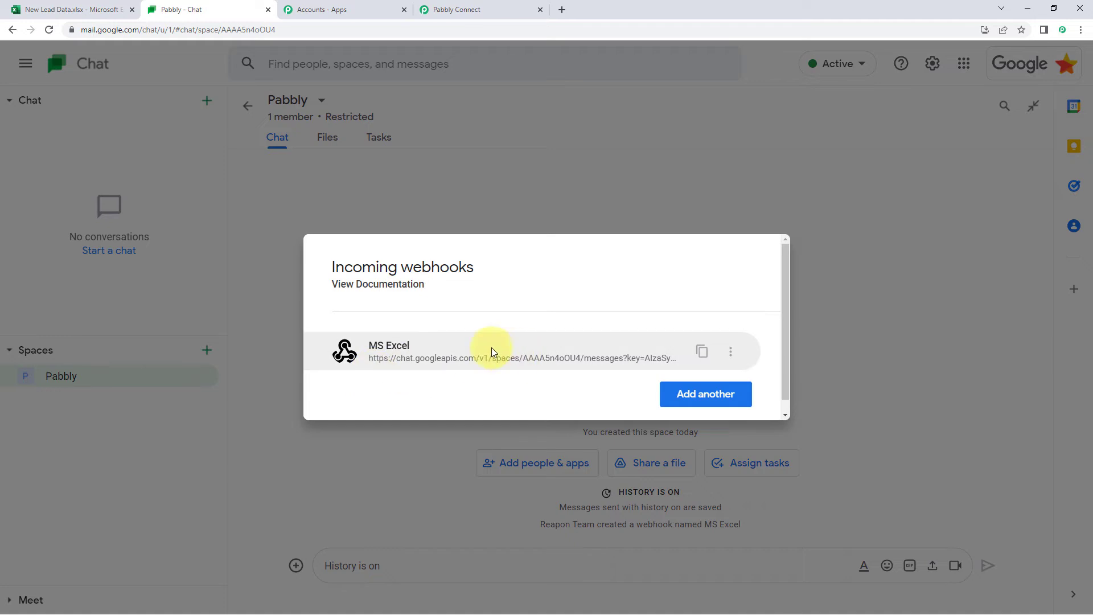
Copy the MS Excel webhook URL into Pabbly's Chat Webhook URL field
left_click(703, 351)
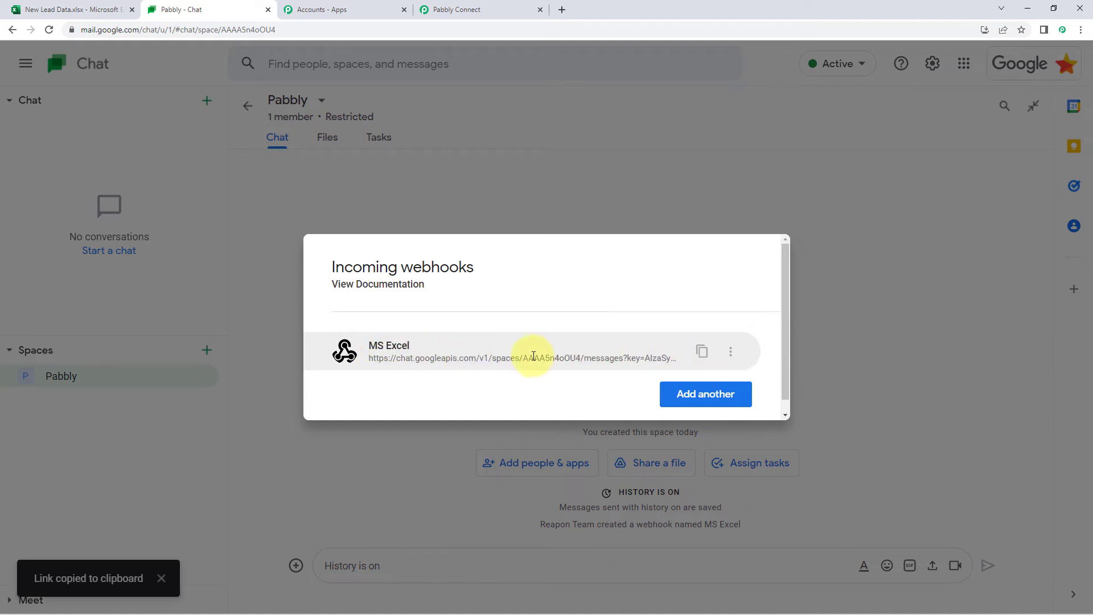
left_click(483, 10)
left_click(302, 265)
right_click(307, 266)
left_click(327, 358)
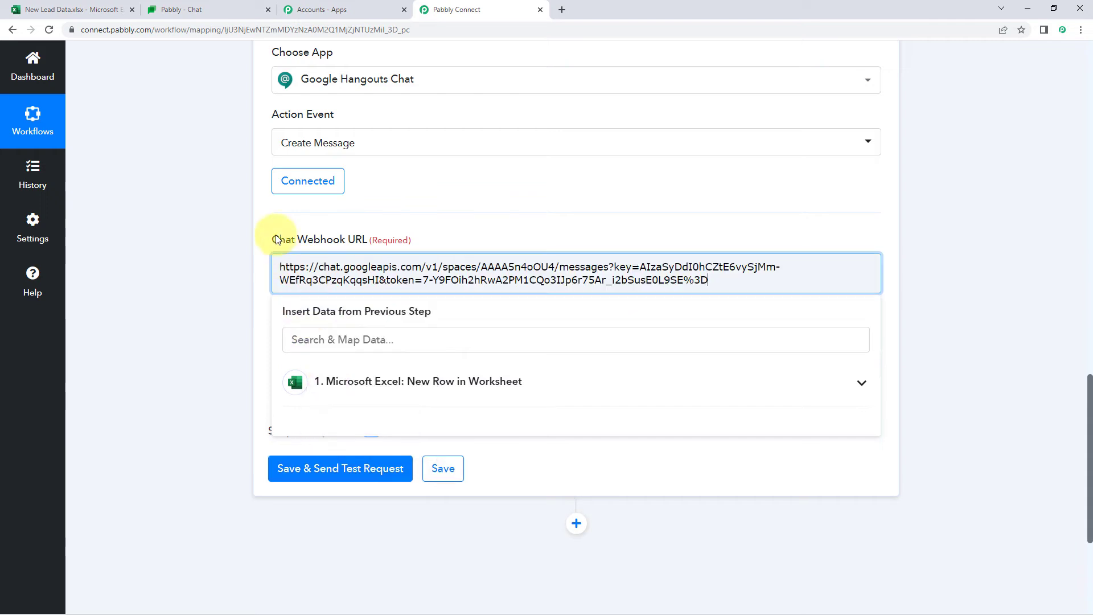
Close Google Chat's incoming webhooks dialog and go back to the workflow's action step
left_click(282, 223)
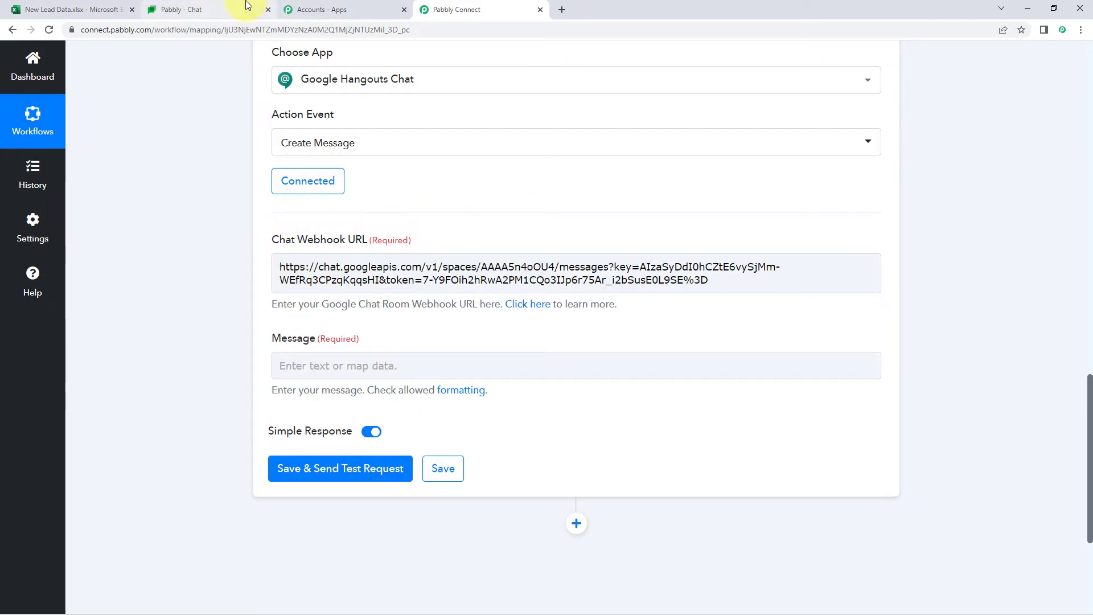
mouse_move(245, 1)
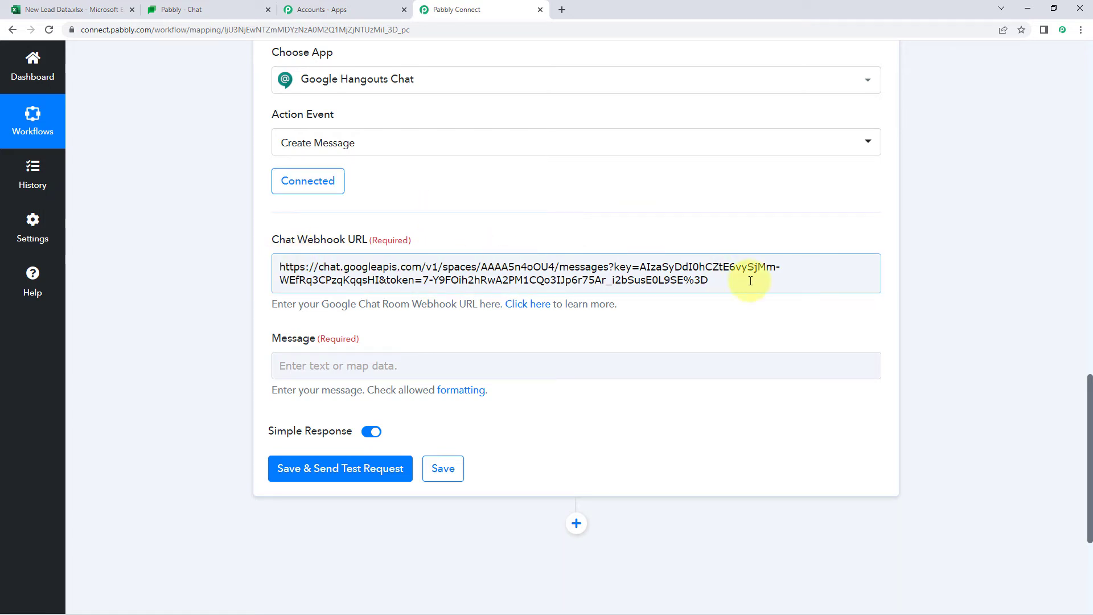
left_click(228, 7)
left_click(439, 167)
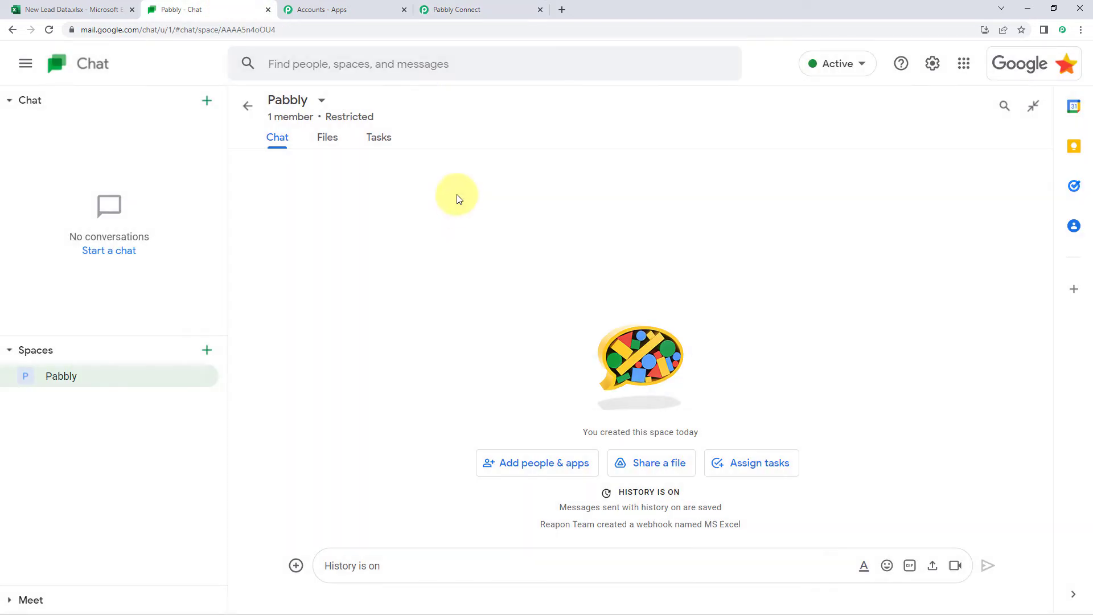
left_click(529, 8)
scroll(250, 292, "down", 1)
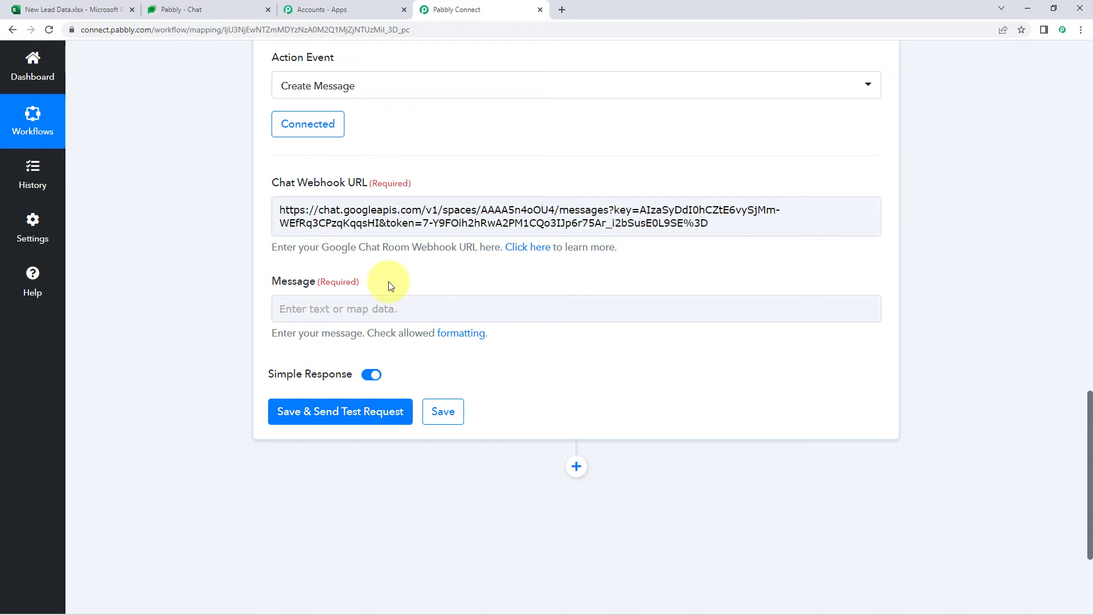
Write the message 'Hello Team, We have received a new lead:' with Name, Email, Mobile No., Compony labels
left_click(306, 302)
type("Hello team")
key("BackSpace")
key("BackSpace")
key("BackSpace")
key("BackSpace")
type("Team, We have received a new lead:  Name: Email: Mobile No.: Compony:")
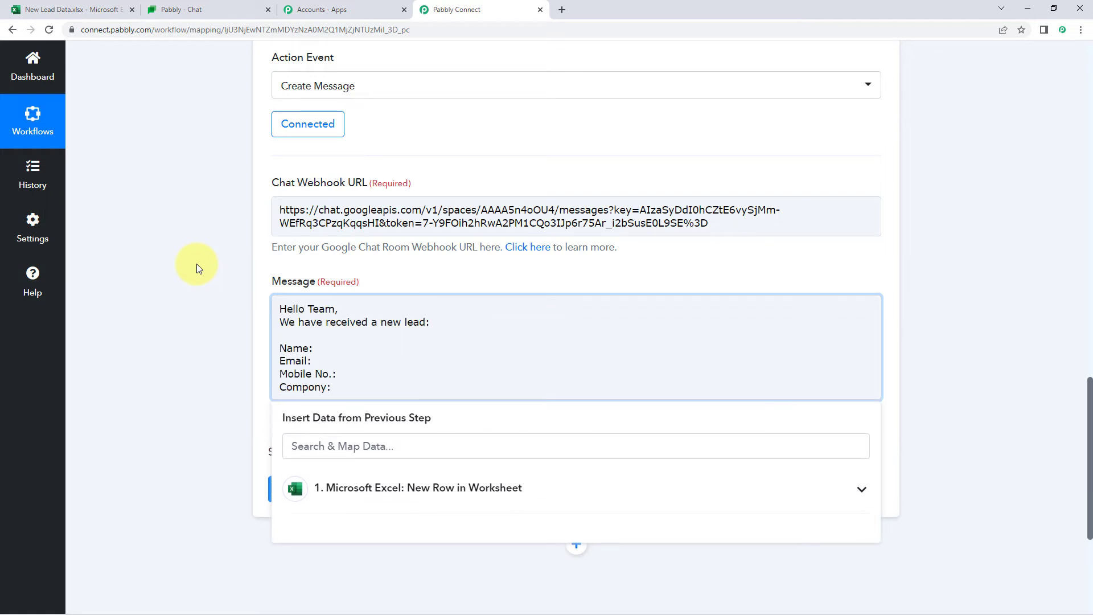
left_click(320, 344)
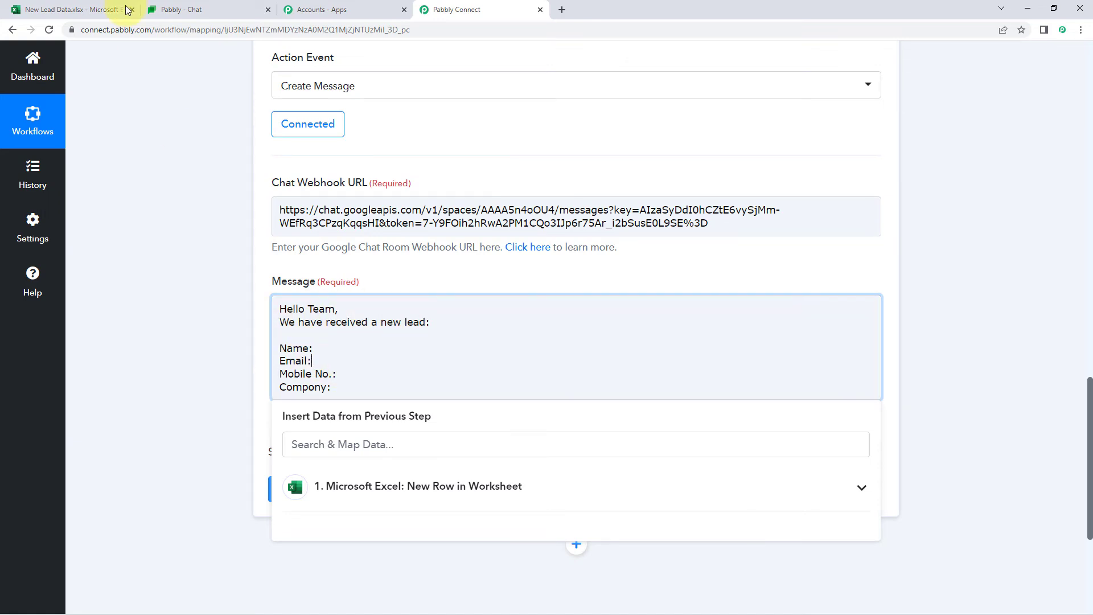
left_click(94, 9)
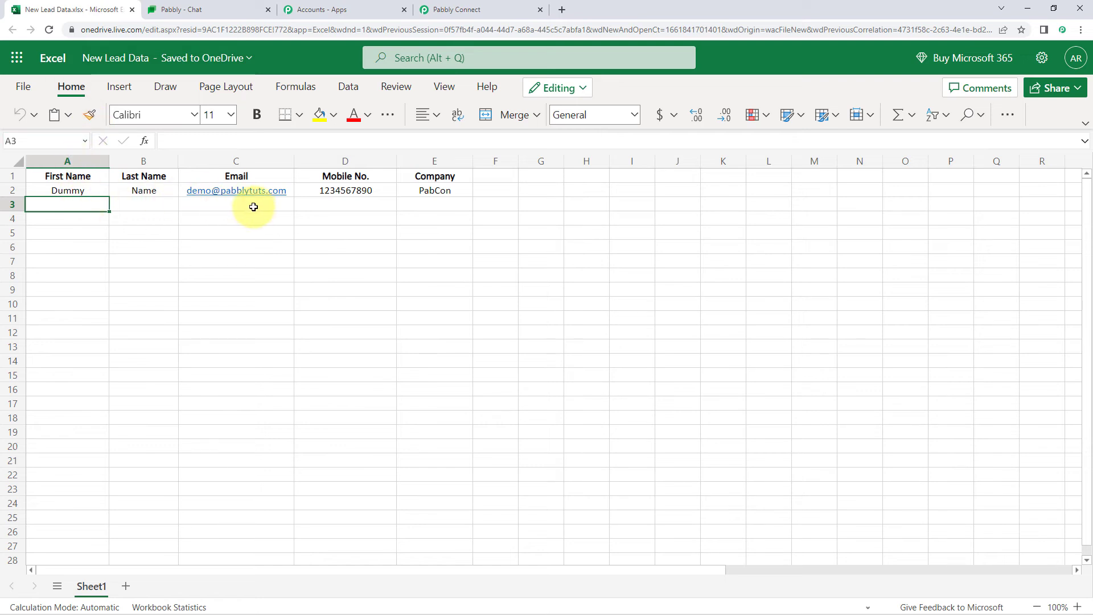
left_click(487, 9)
scroll(536, 214, "up", 7)
scroll(563, 259, "up", 4)
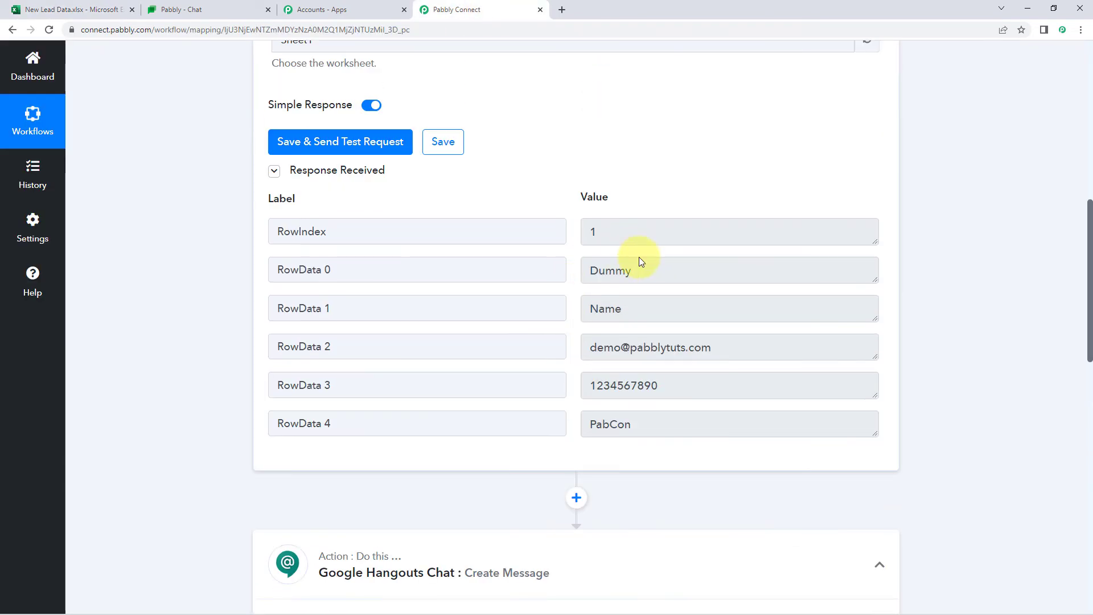
double_click(648, 270)
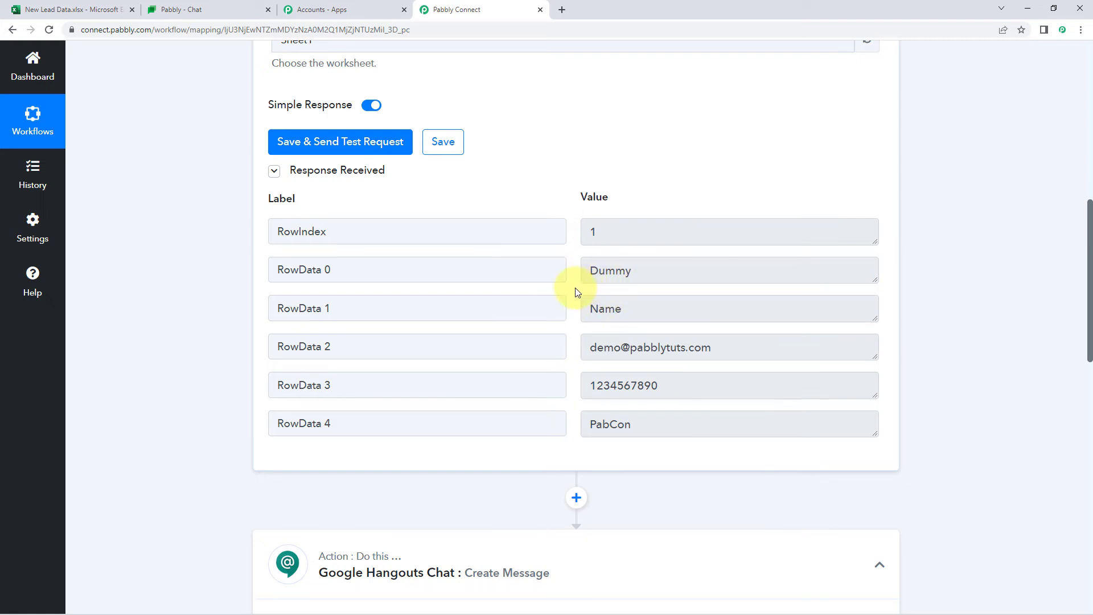
scroll(252, 365, "down", 7)
scroll(255, 369, "down", 6)
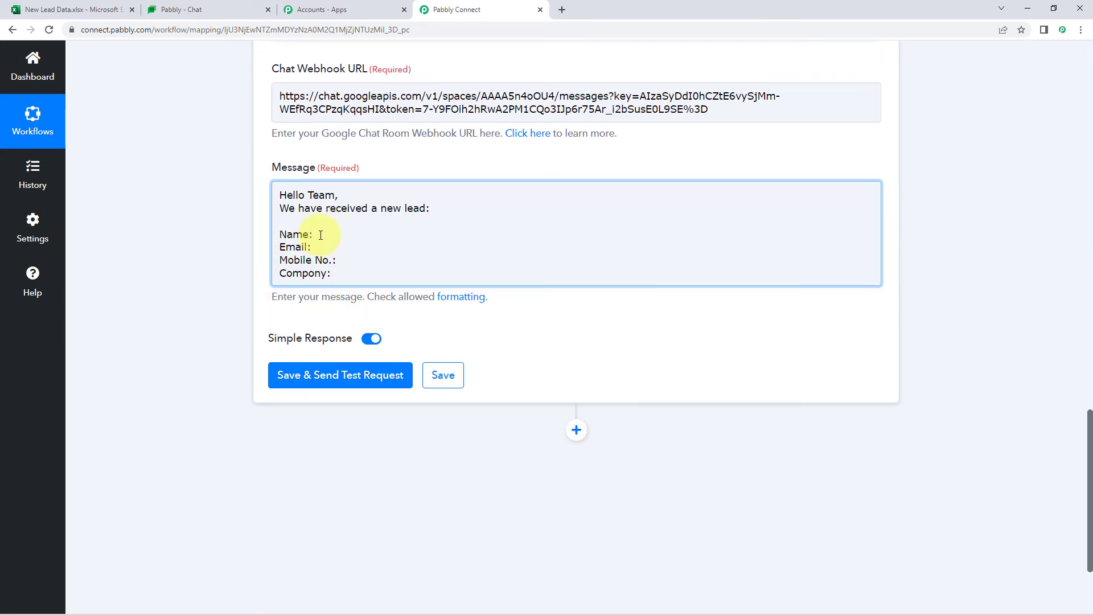
Map the Excel trigger's RowData 0 and RowData 1 after Name: in the message
left_click(313, 235)
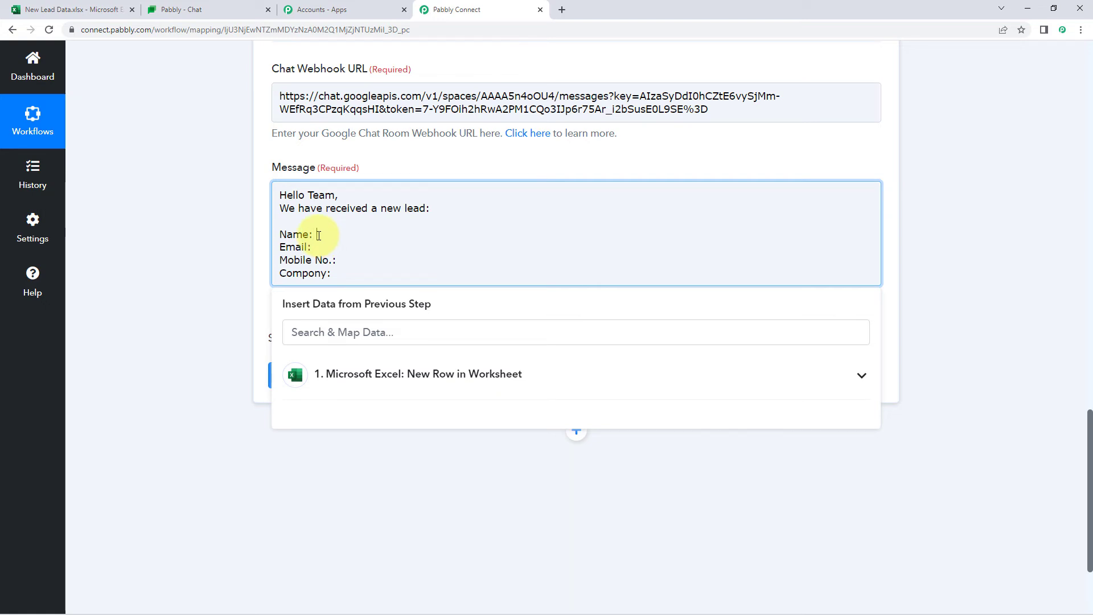
left_click(398, 382)
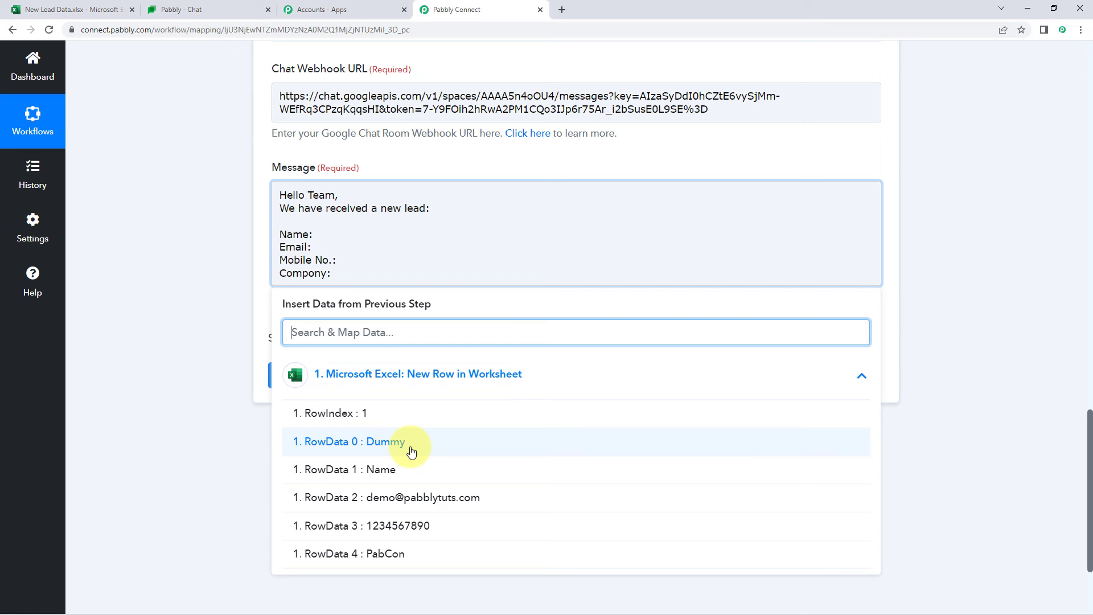
left_click(393, 449)
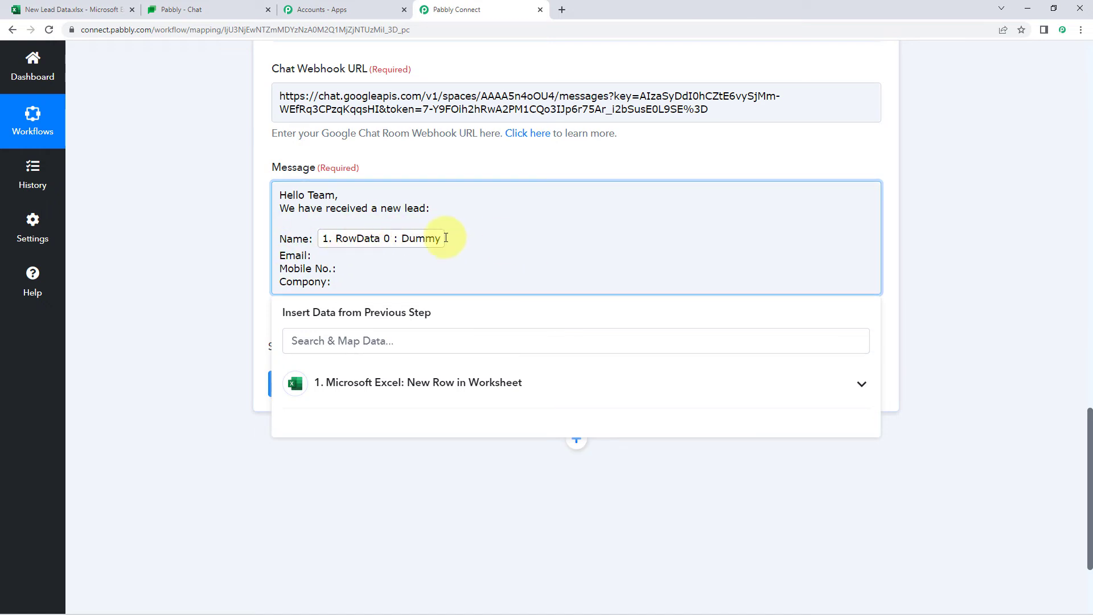
left_click(397, 386)
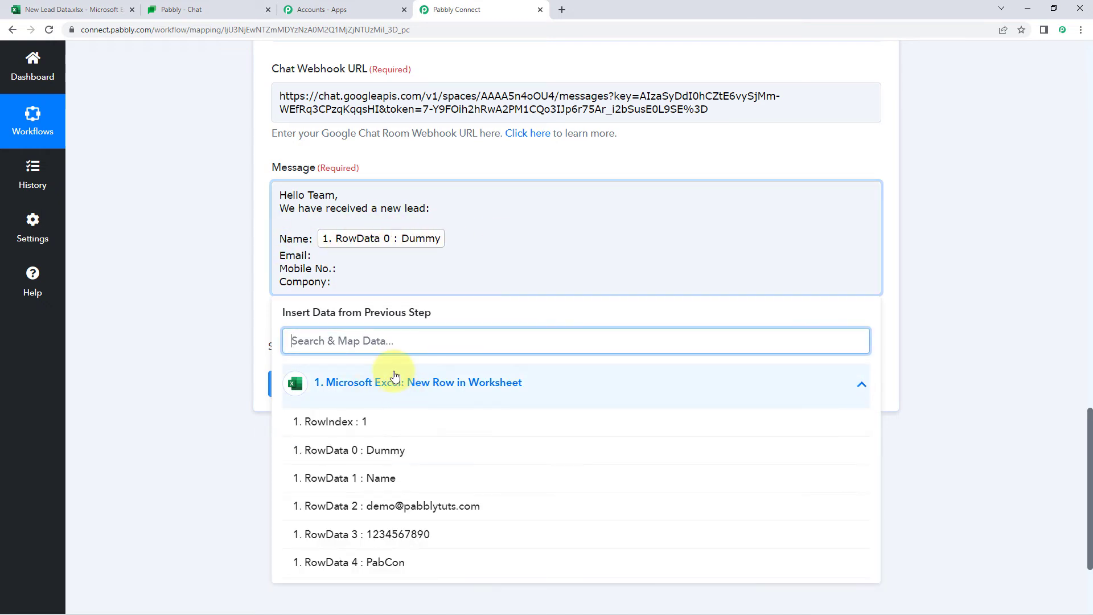
left_click(369, 490)
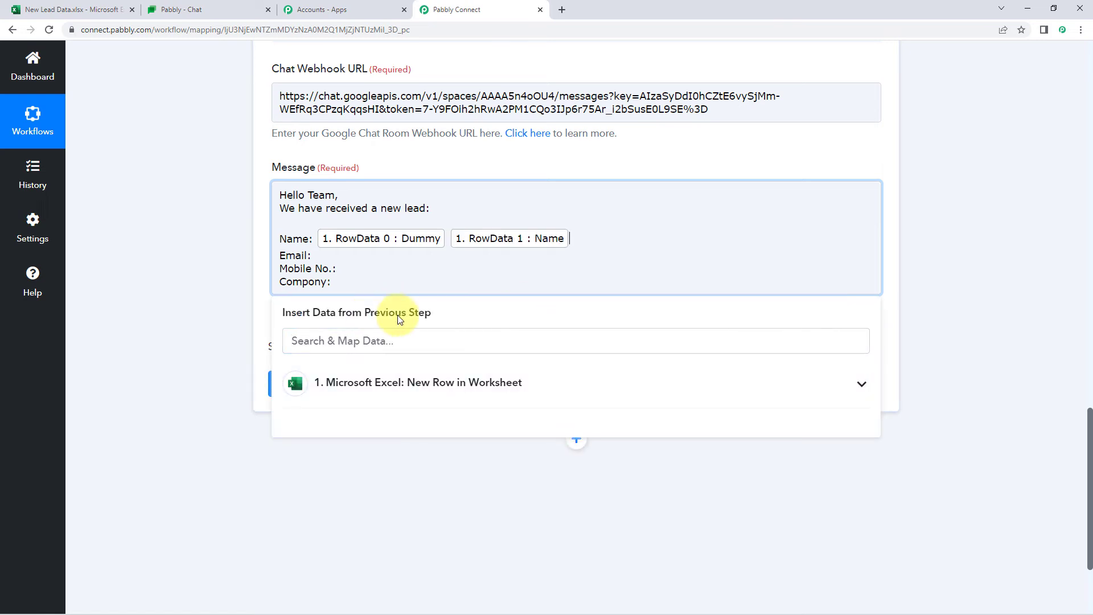
left_click(176, 275)
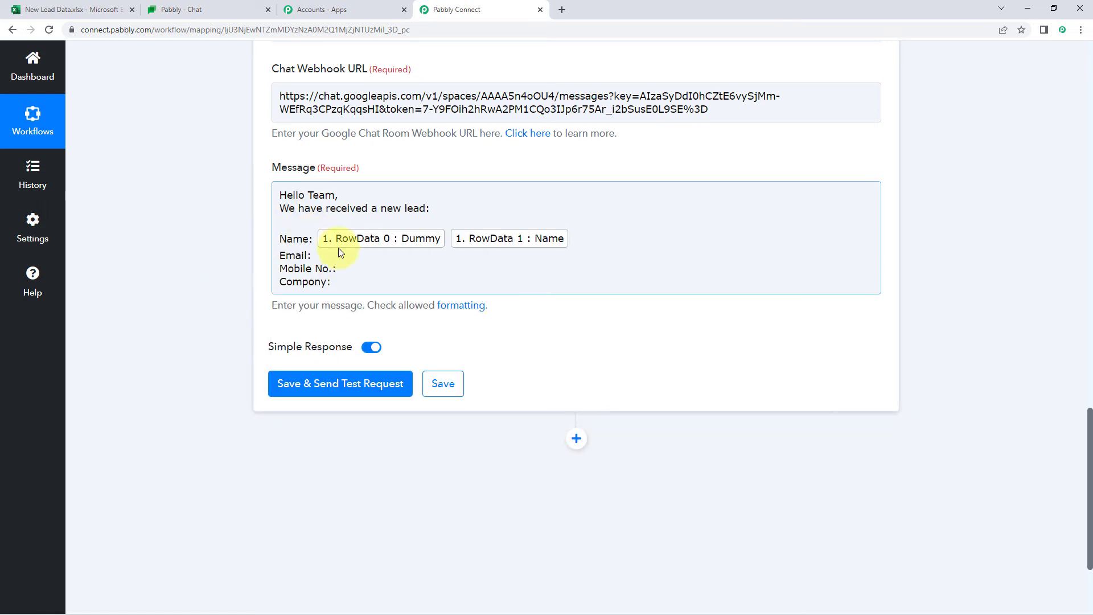
Check the lead row in the spreadsheet, then position the cursor after the Email: label
left_click(100, 11)
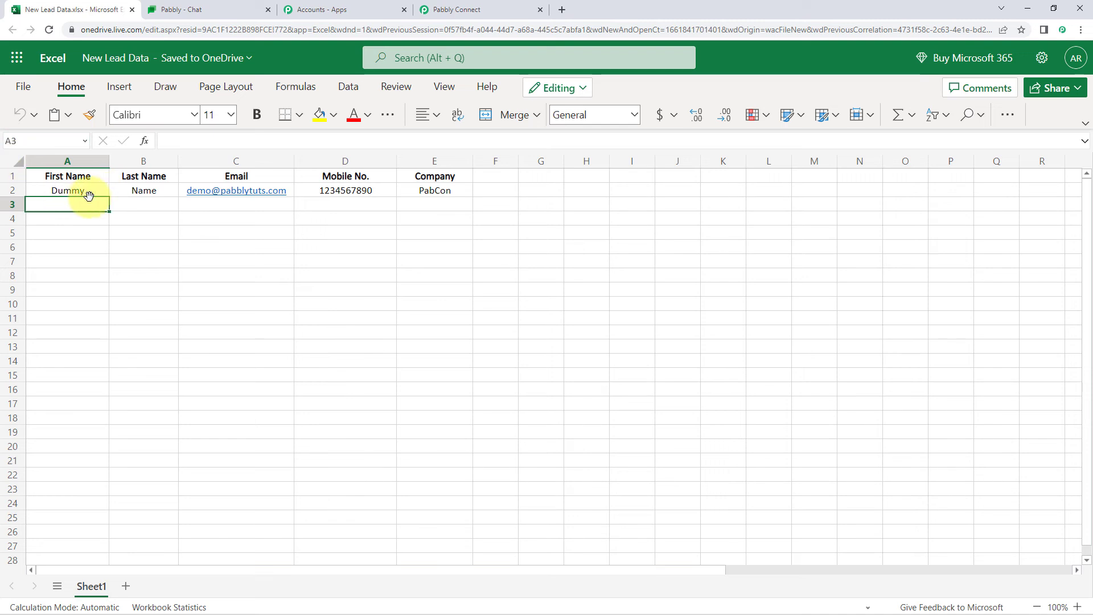
left_click(443, 9)
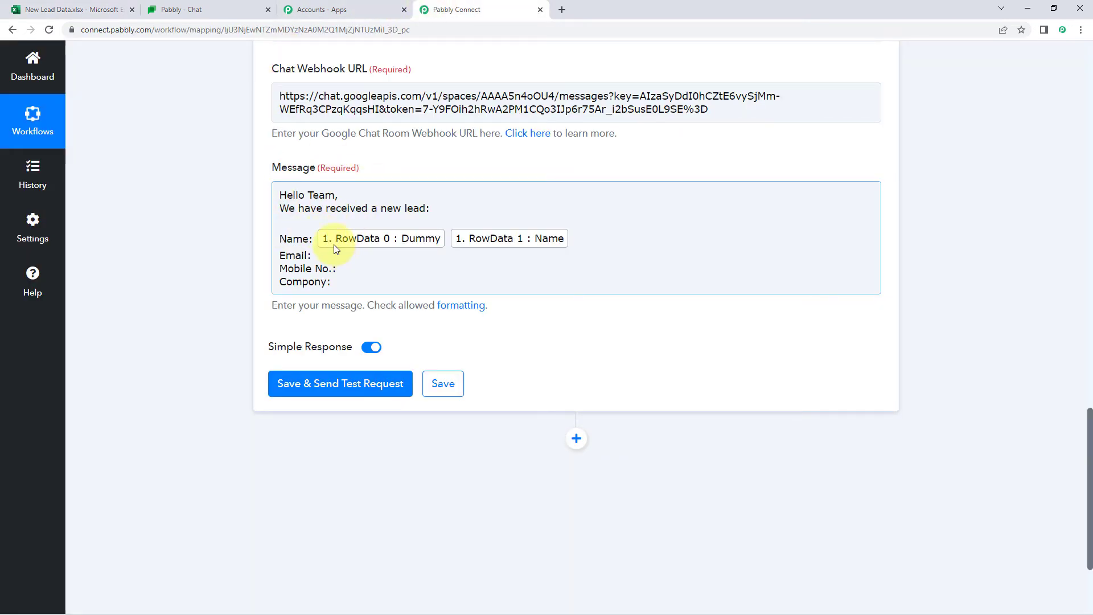
left_click(314, 255)
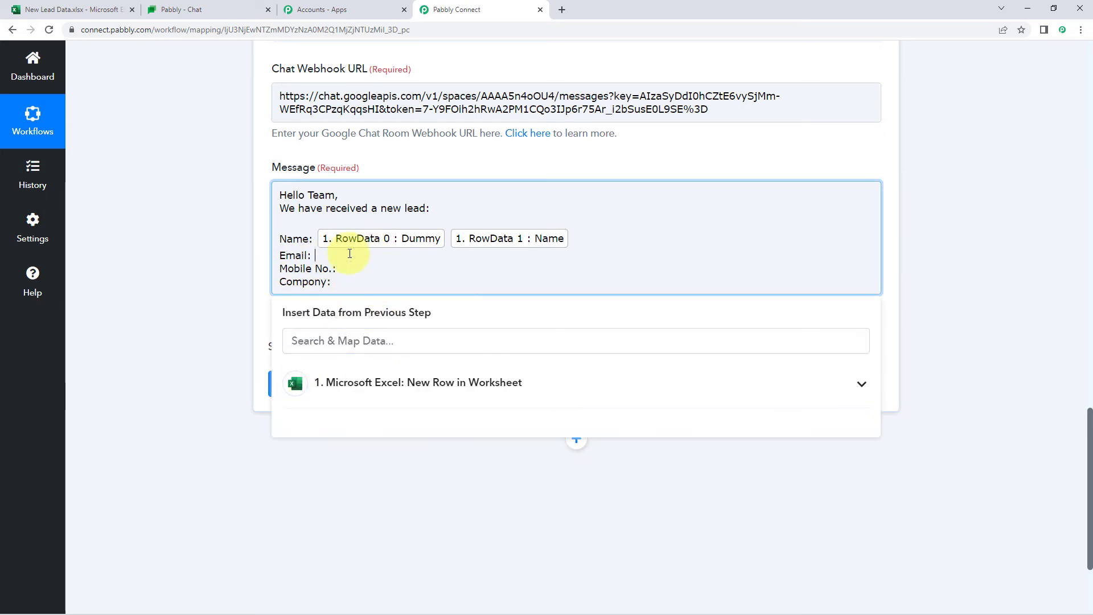
Map RowData 2 to the Email line and RowData 3 to the Mobile No. line
left_click(425, 387)
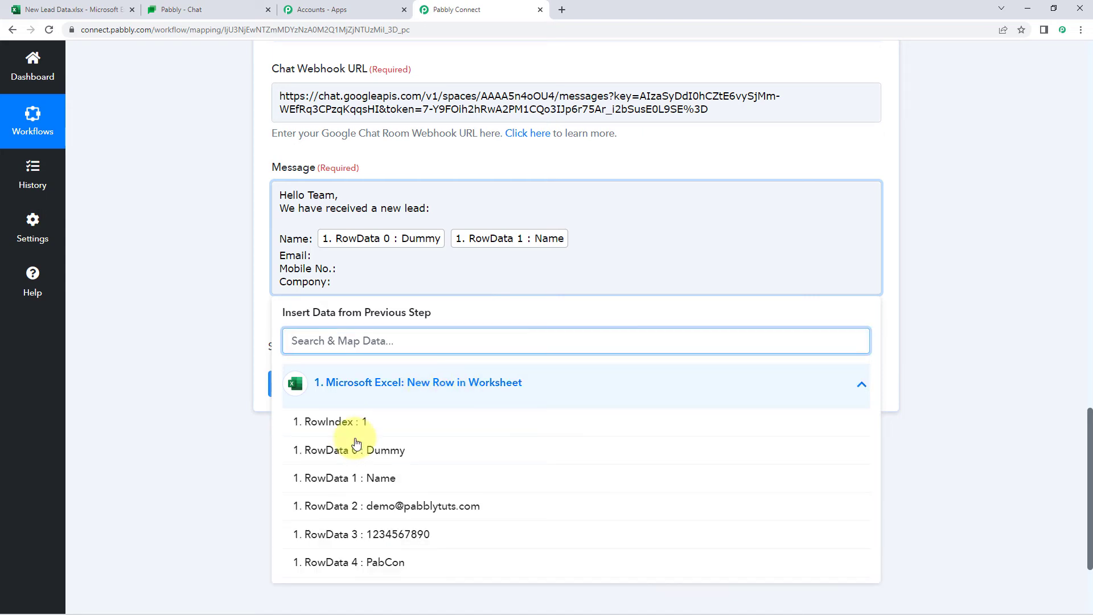
left_click(336, 507)
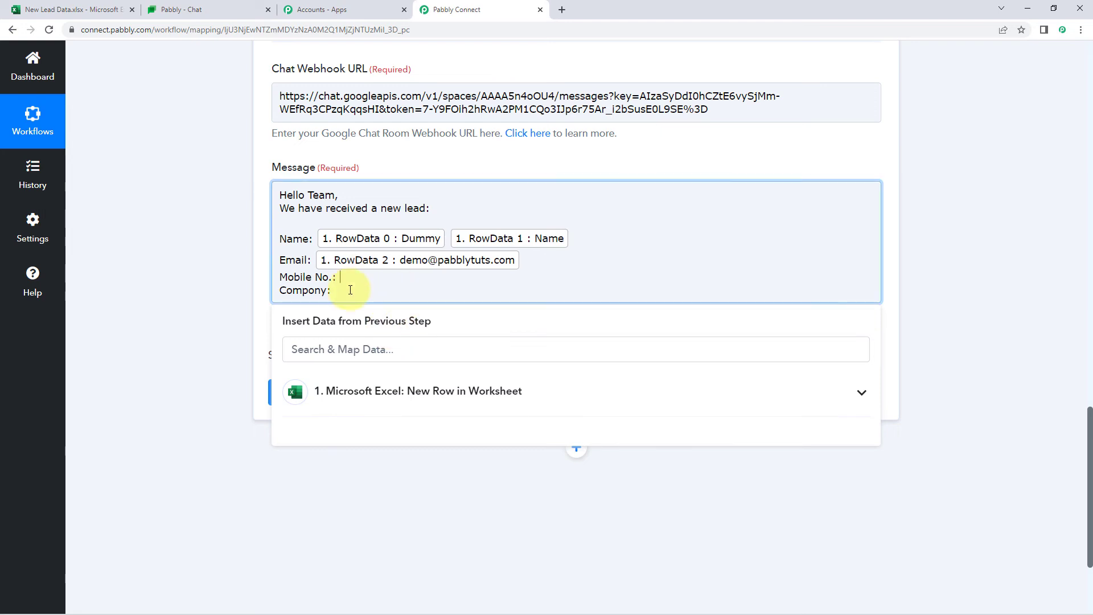
left_click(391, 384)
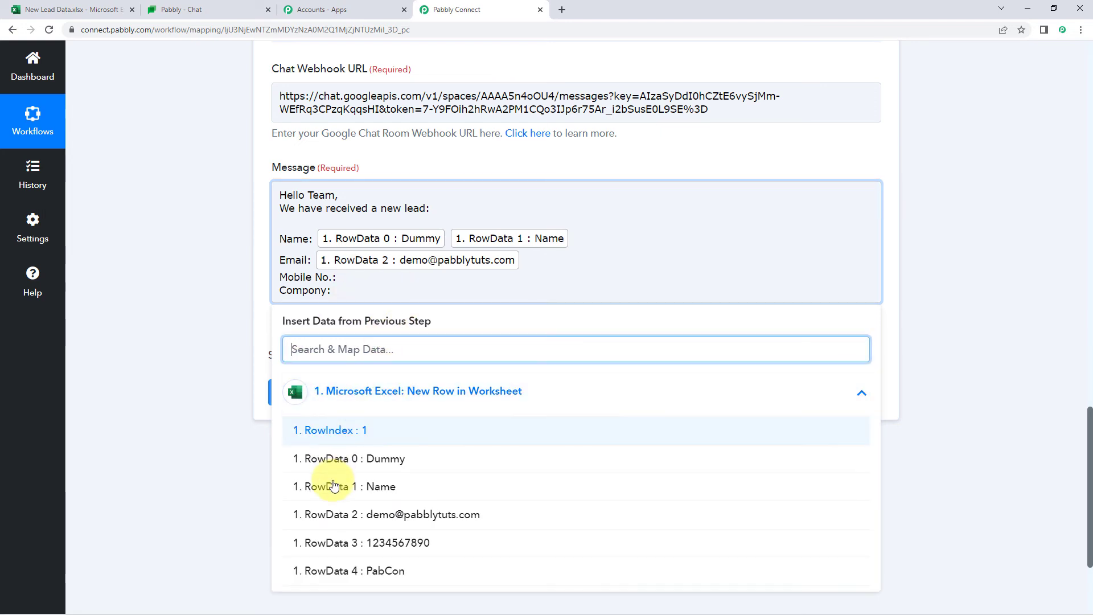
left_click(353, 539)
Map RowData 4, the PabCon company value, to the Company line
left_click(241, 329)
left_click(296, 298)
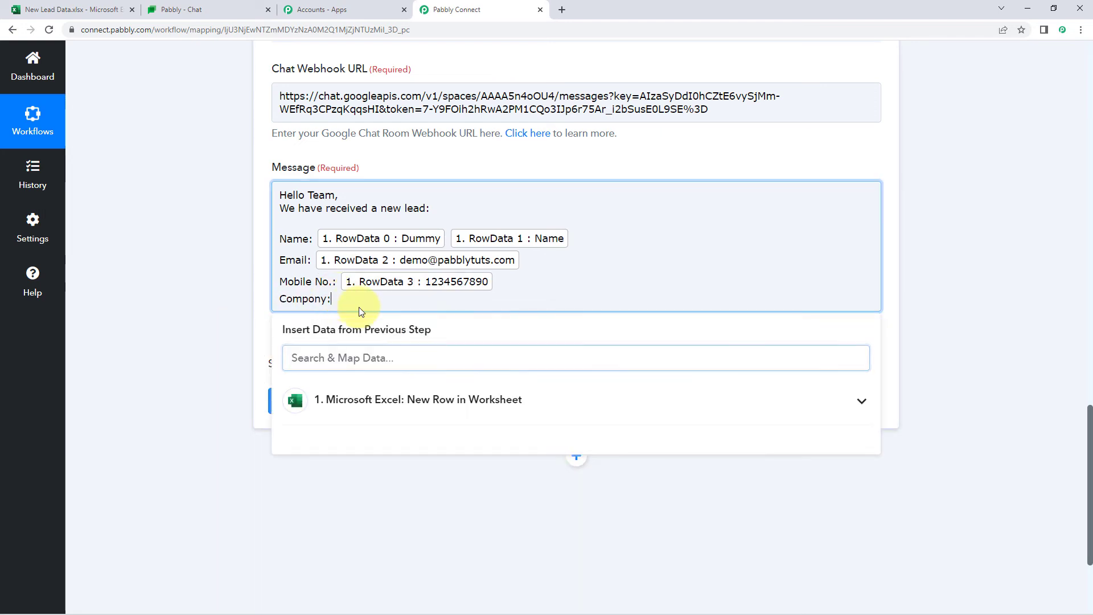
left_click(378, 409)
scroll(370, 484, "down", 1)
left_click(378, 520)
left_click(200, 377)
scroll(199, 374, "up", 2)
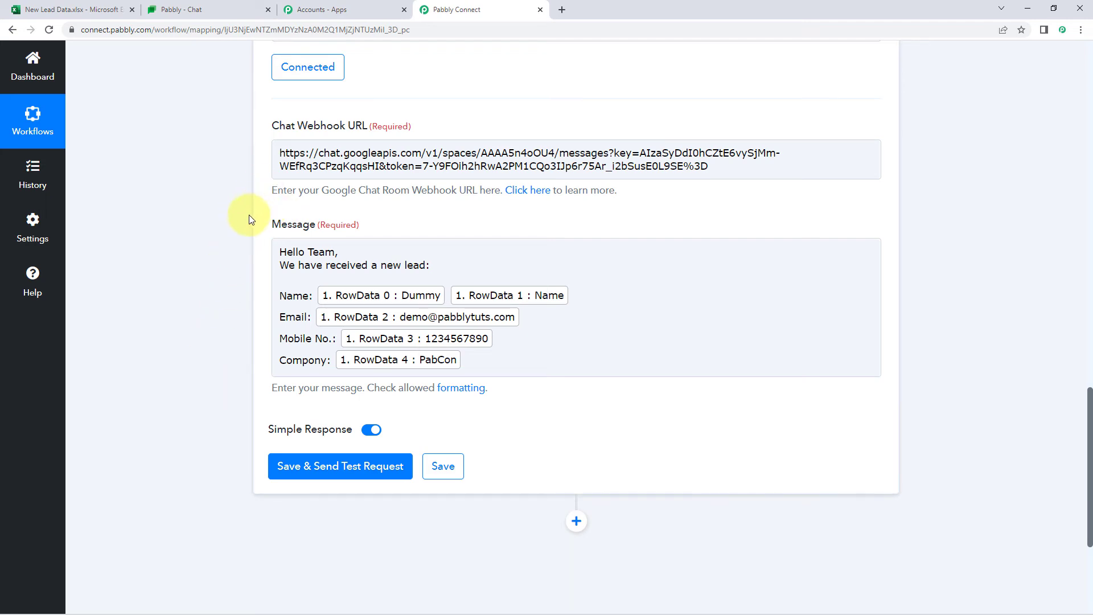
scroll(245, 214, "down", 1)
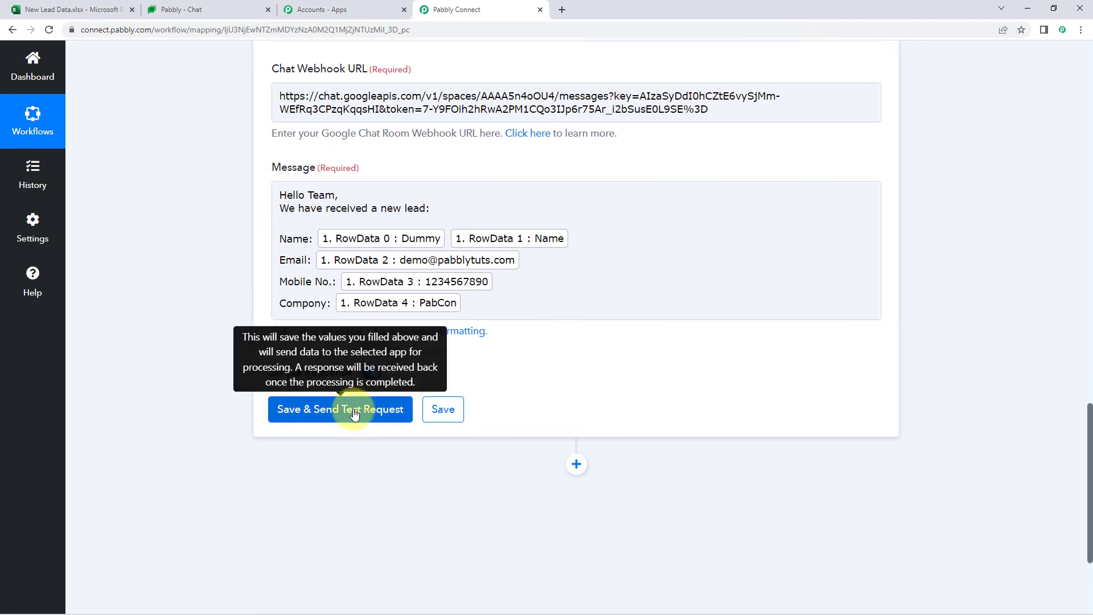
Save the Google Chat step, send a test request, and review the Response Received fields
left_click(361, 408)
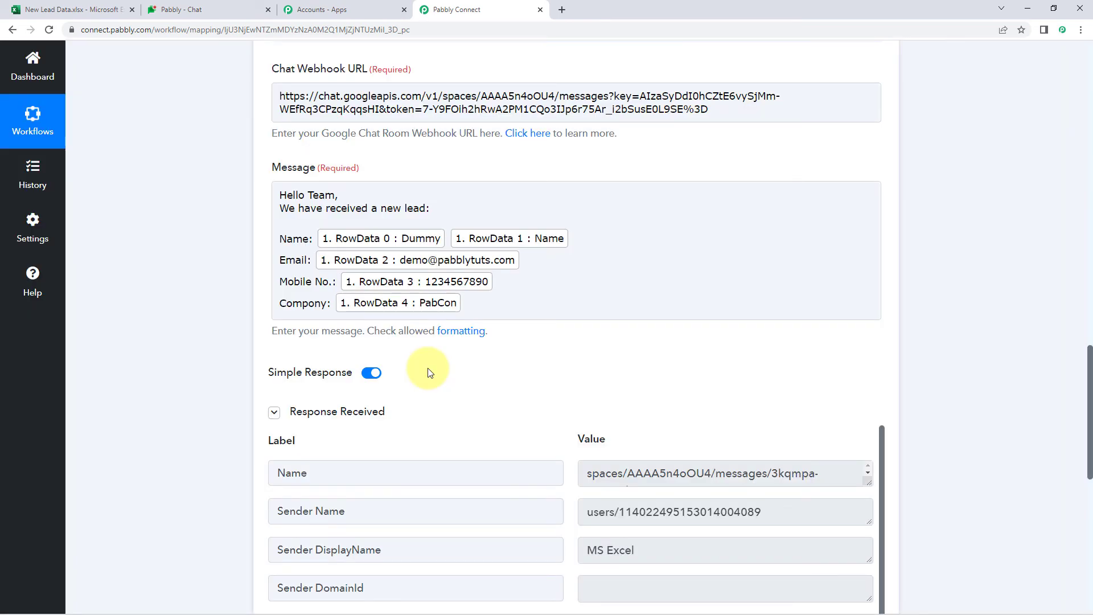
scroll(431, 372, "down", 1)
scroll(325, 312, "down", 1)
scroll(322, 274, "down", 2)
scroll(484, 237, "down", 1)
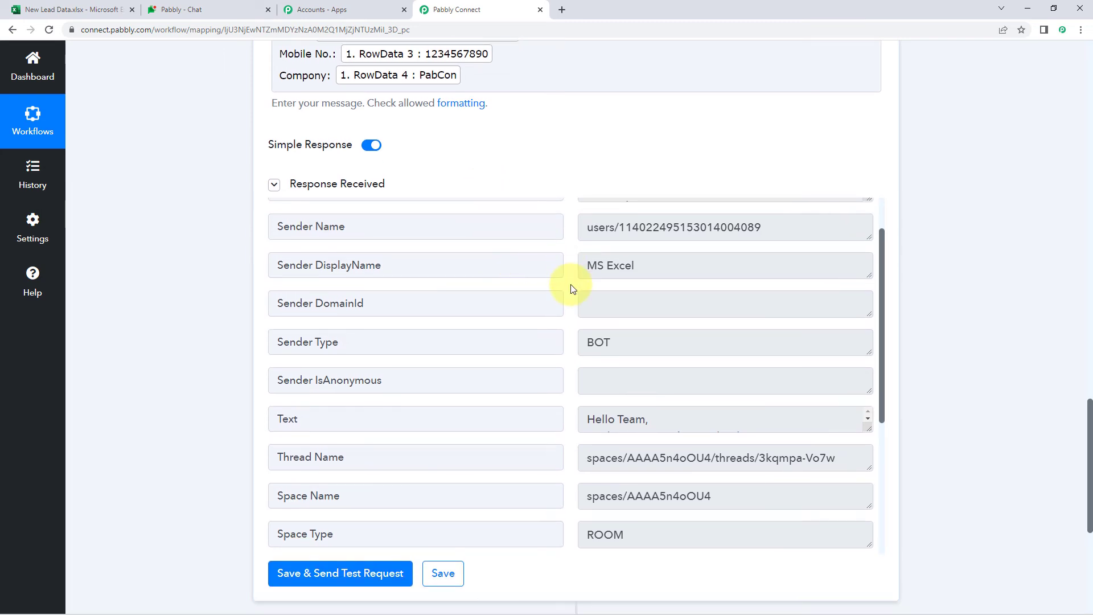
scroll(572, 289, "up", 1)
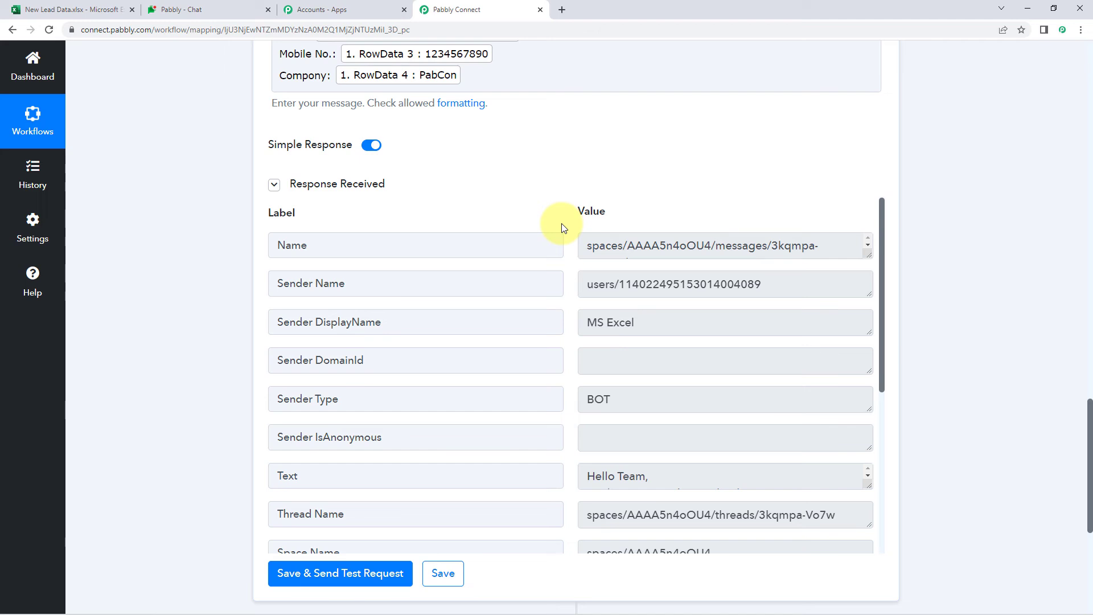
scroll(512, 207, "up", 4)
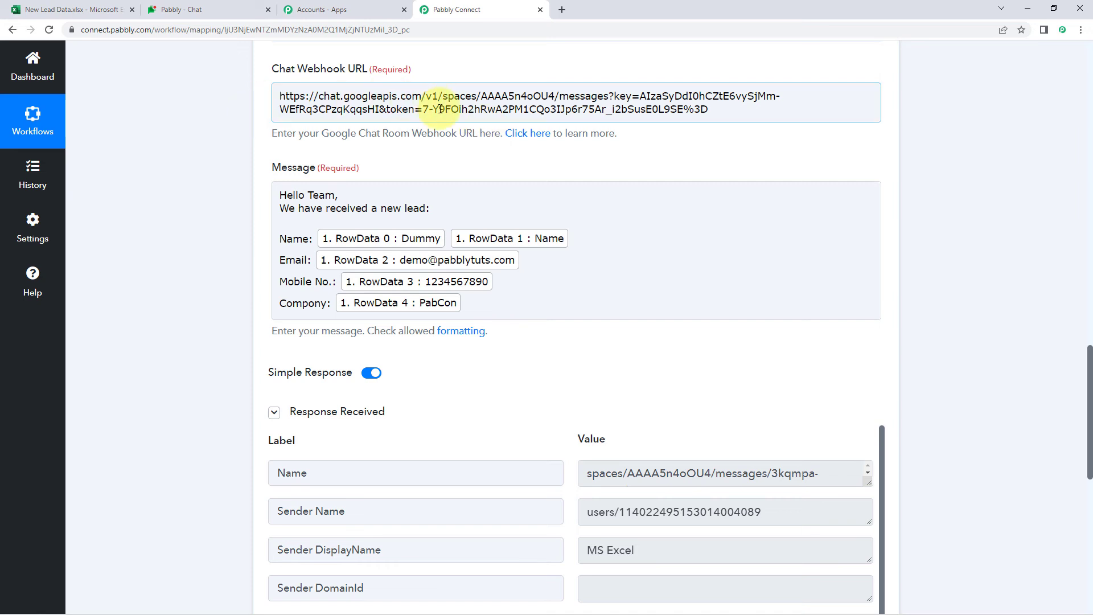
left_click(223, 6)
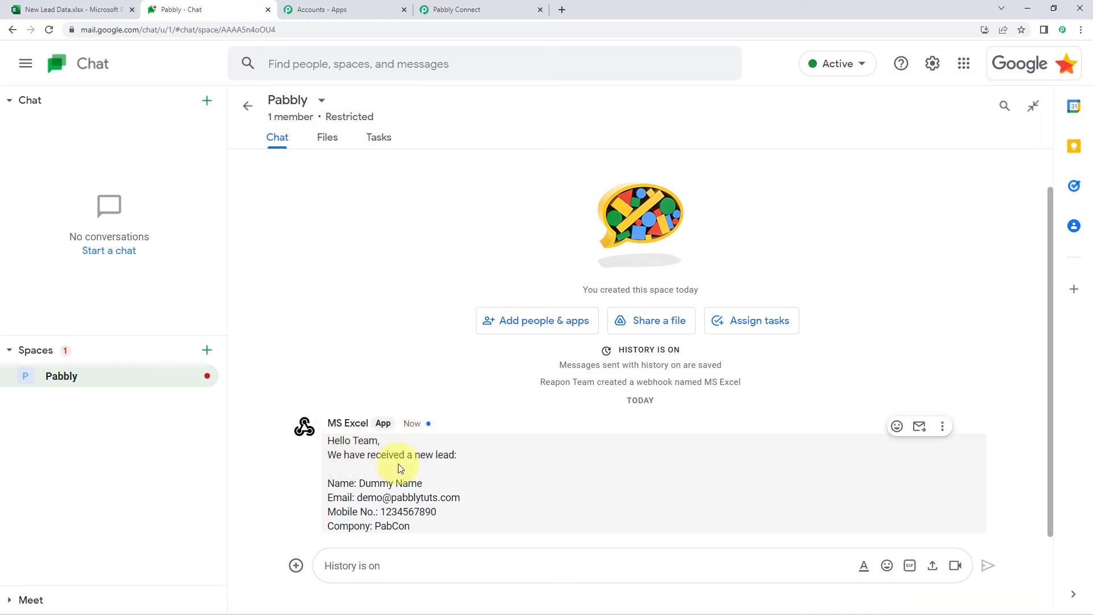
Compare the posted Google Chat lead message against the Excel spreadsheet row
left_click_drag(415, 525, 319, 424)
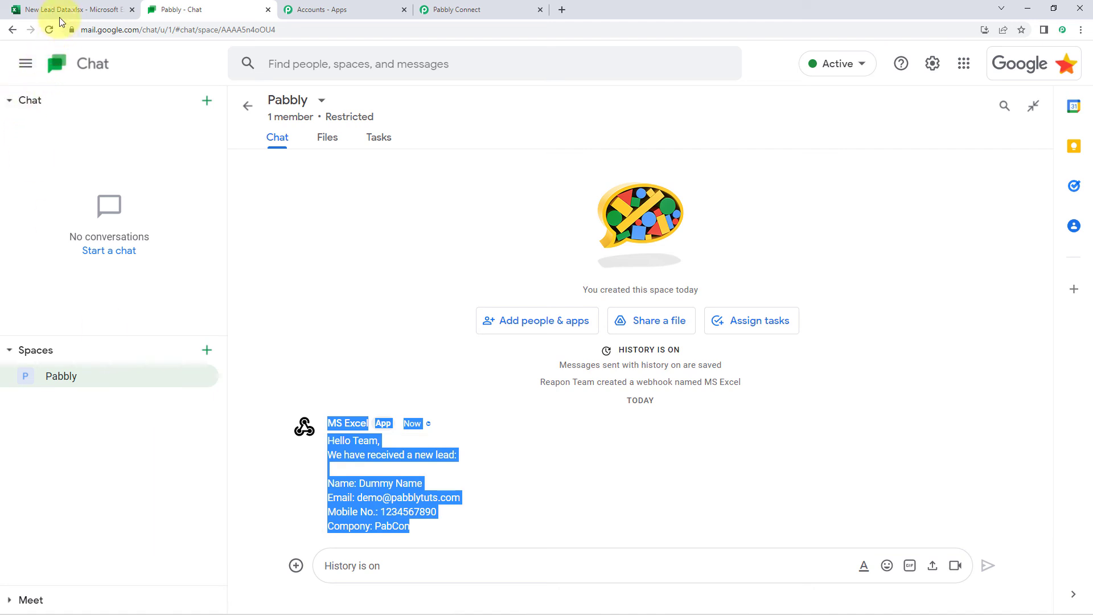
left_click(62, 9)
left_click(48, 208)
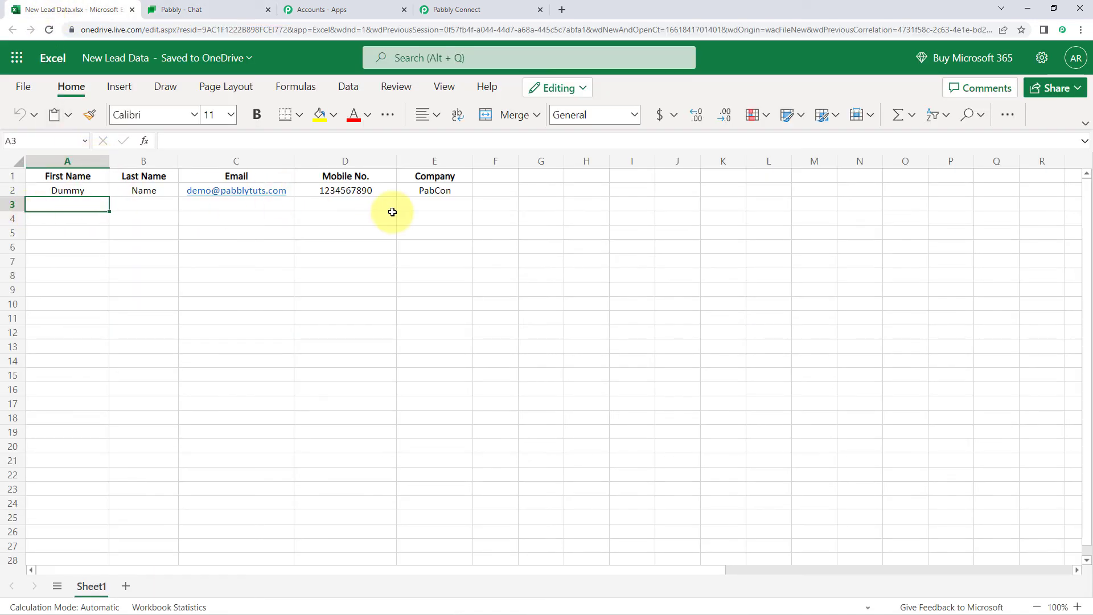
left_click(219, 8)
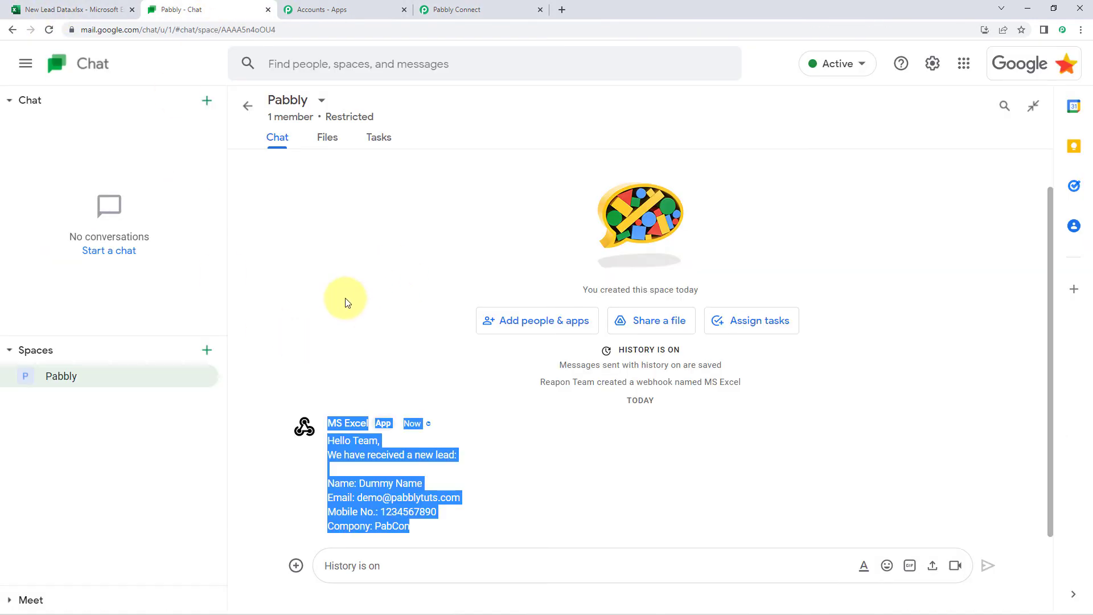
left_click(355, 392)
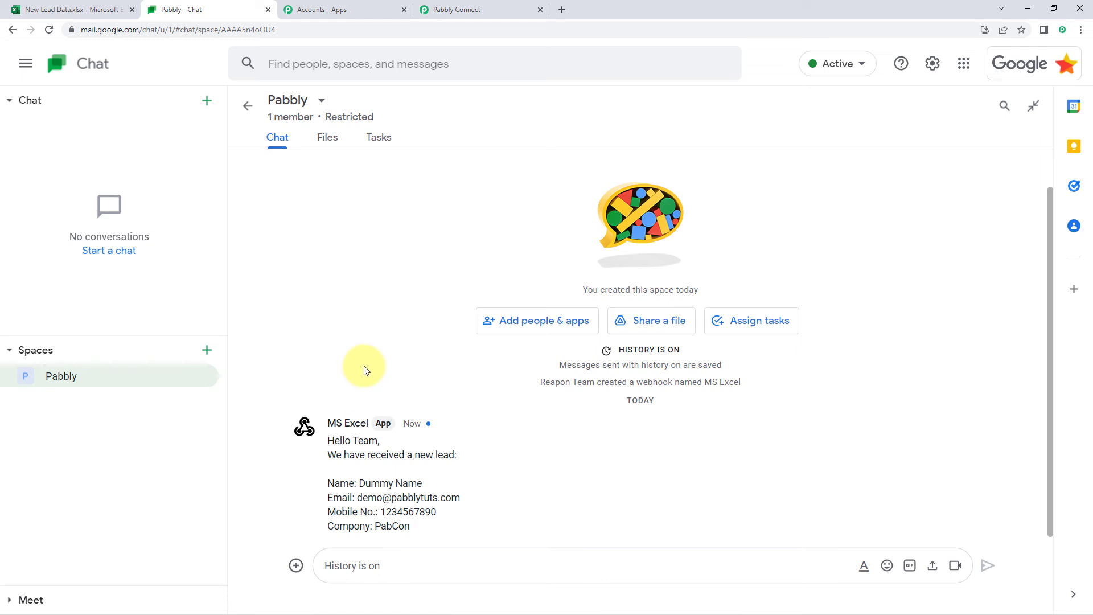
Recheck the cells below the lead row in the spreadsheet, then return to the workflow editor
left_click(68, 10)
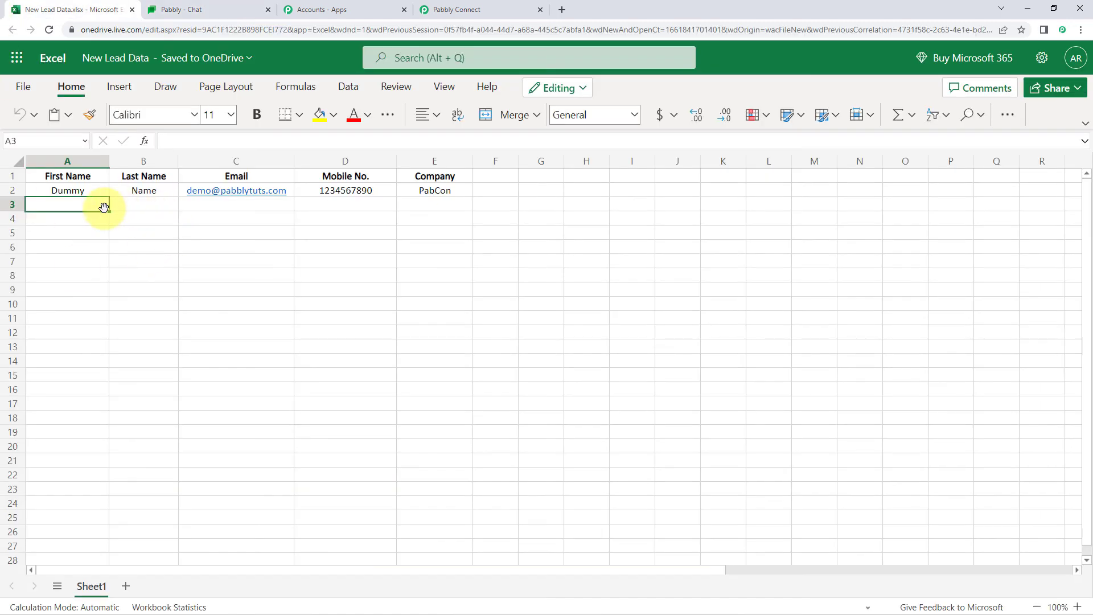
left_click_drag(106, 206, 431, 204)
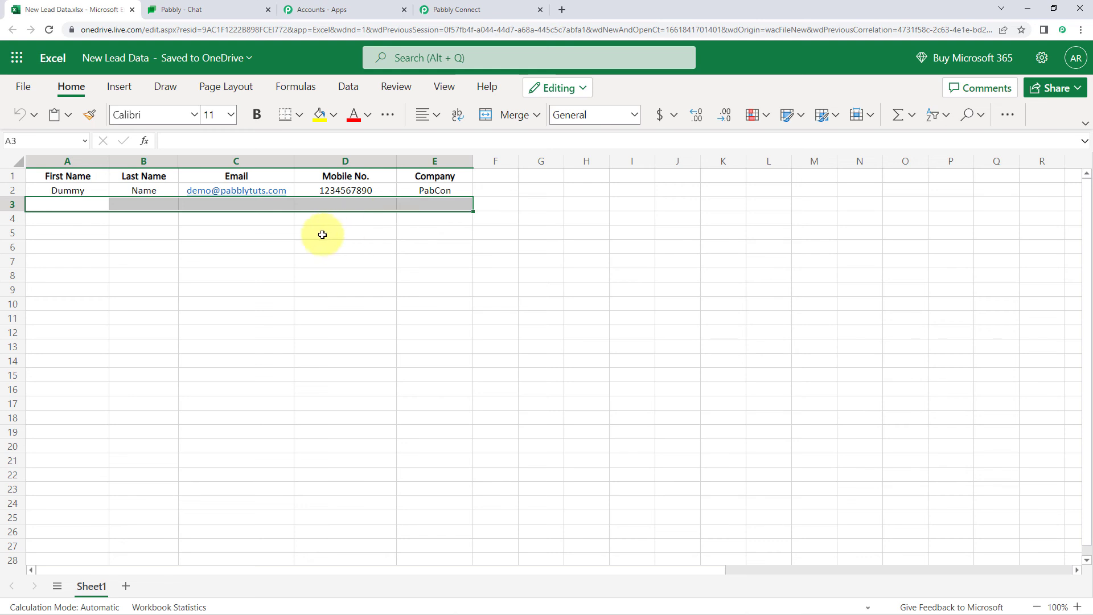
left_click(223, 5)
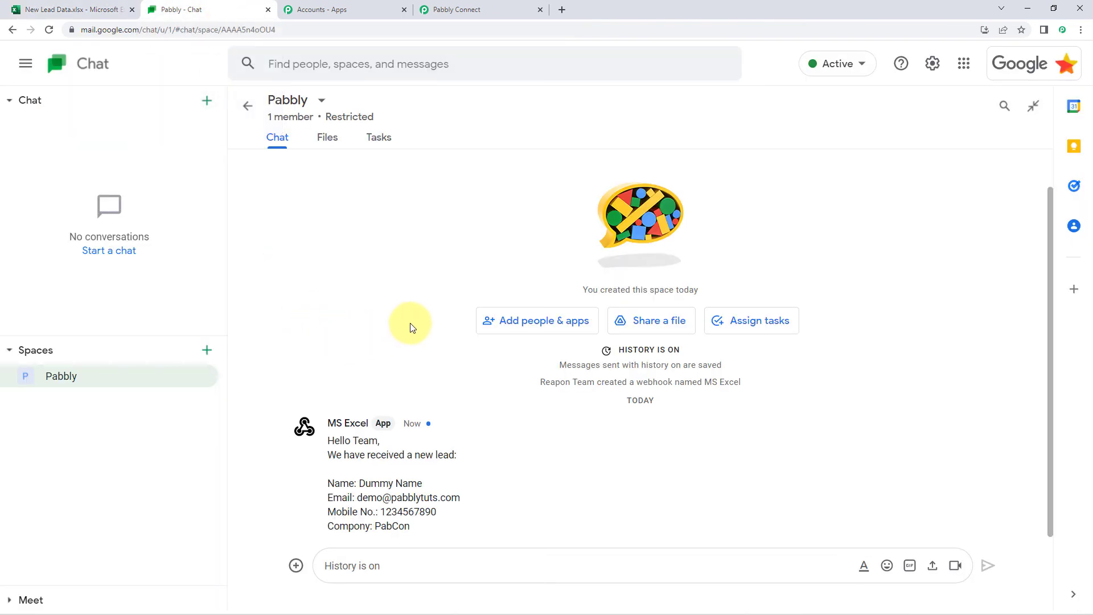
left_click(512, 6)
scroll(968, 202, "up", 8)
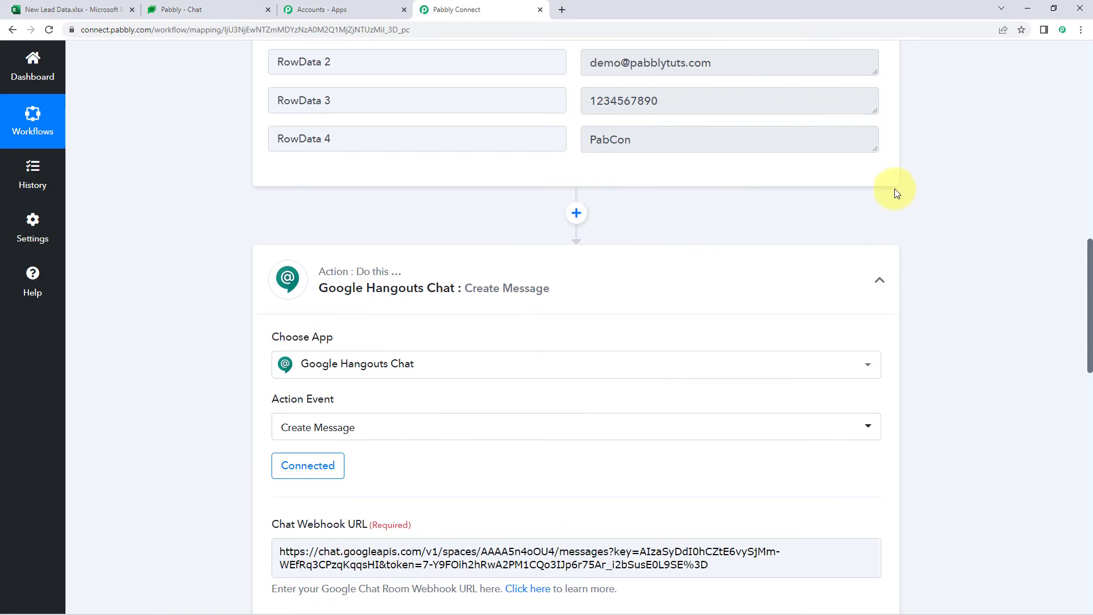
Collapse the Google Hangouts Chat and Microsoft Excel steps to view the workflow overview
left_click(869, 272)
scroll(913, 234, "up", 10)
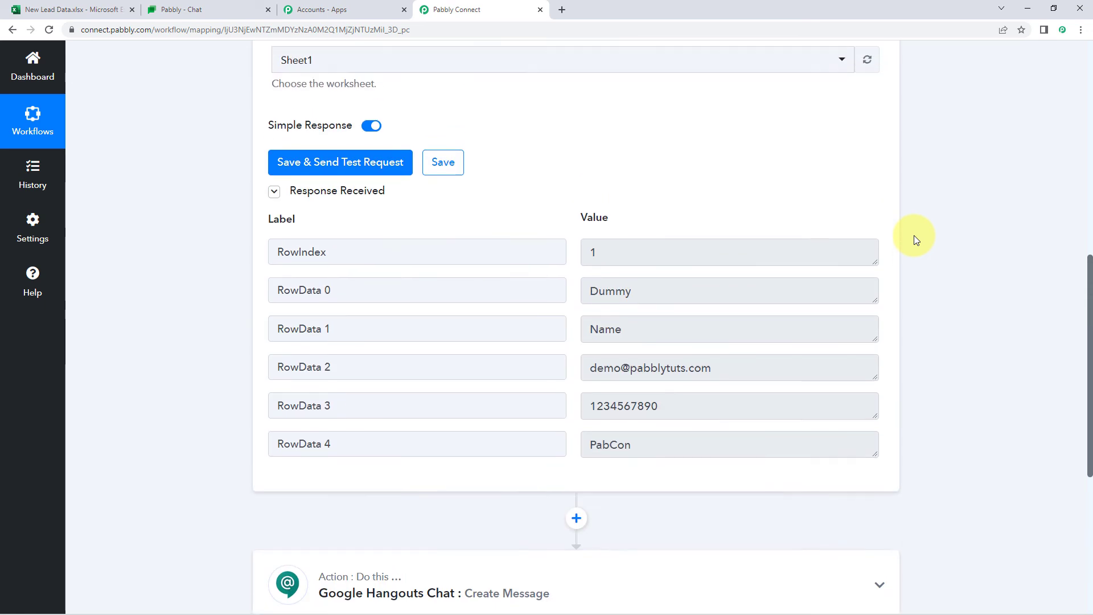
left_click(735, 134)
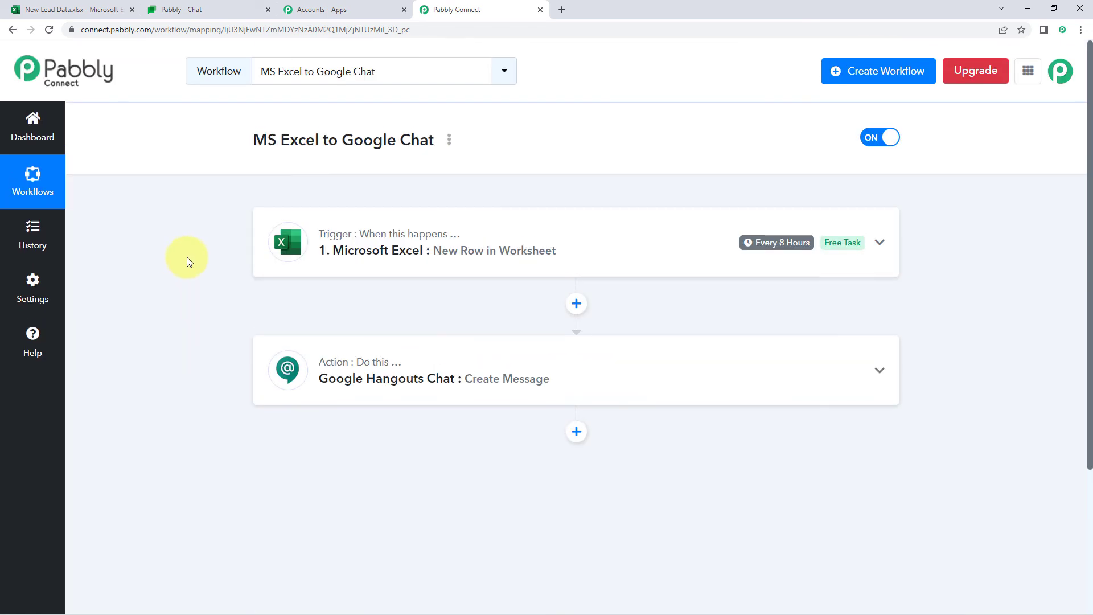
scroll(186, 258, "down", 1)
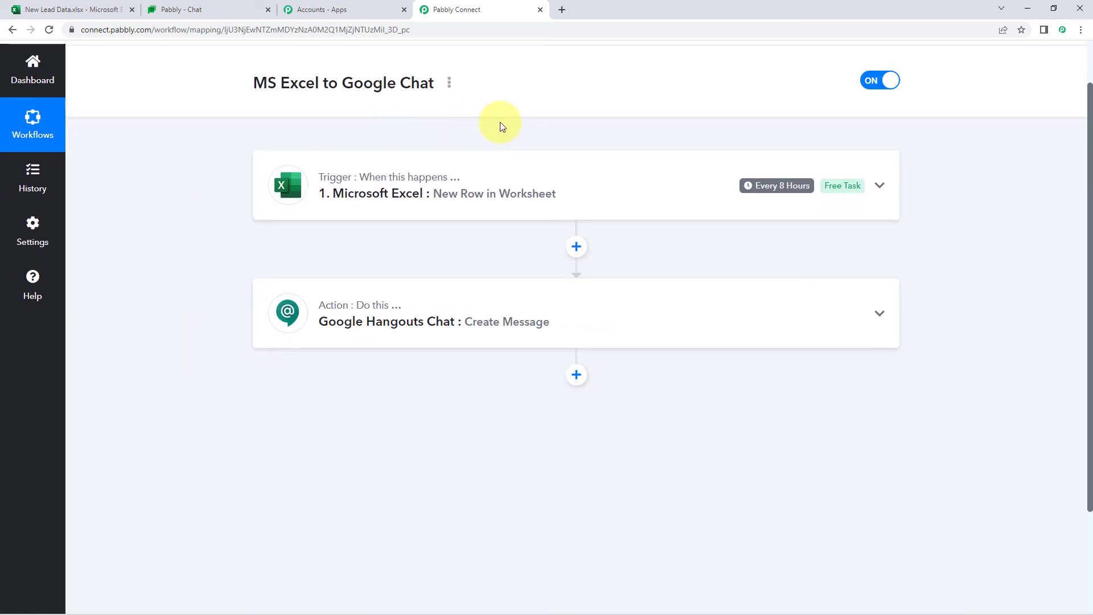